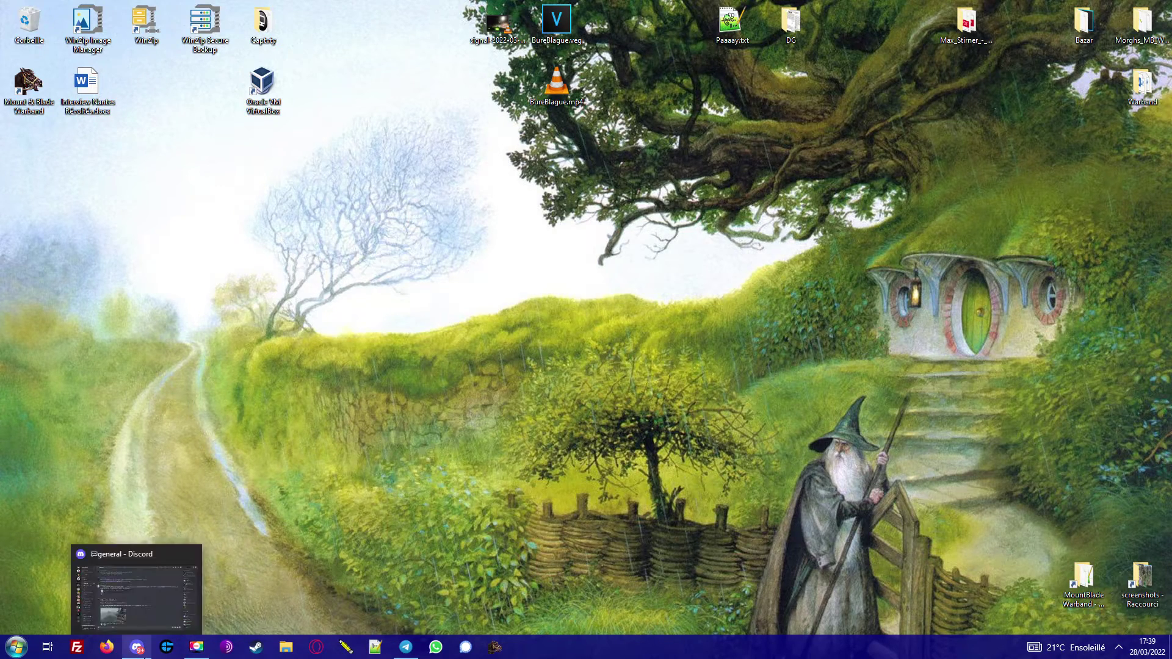
- Download FI2_mod_-_how_to_play_on_high_settings.pdf from the Discord #general channel
left_click(137, 647)
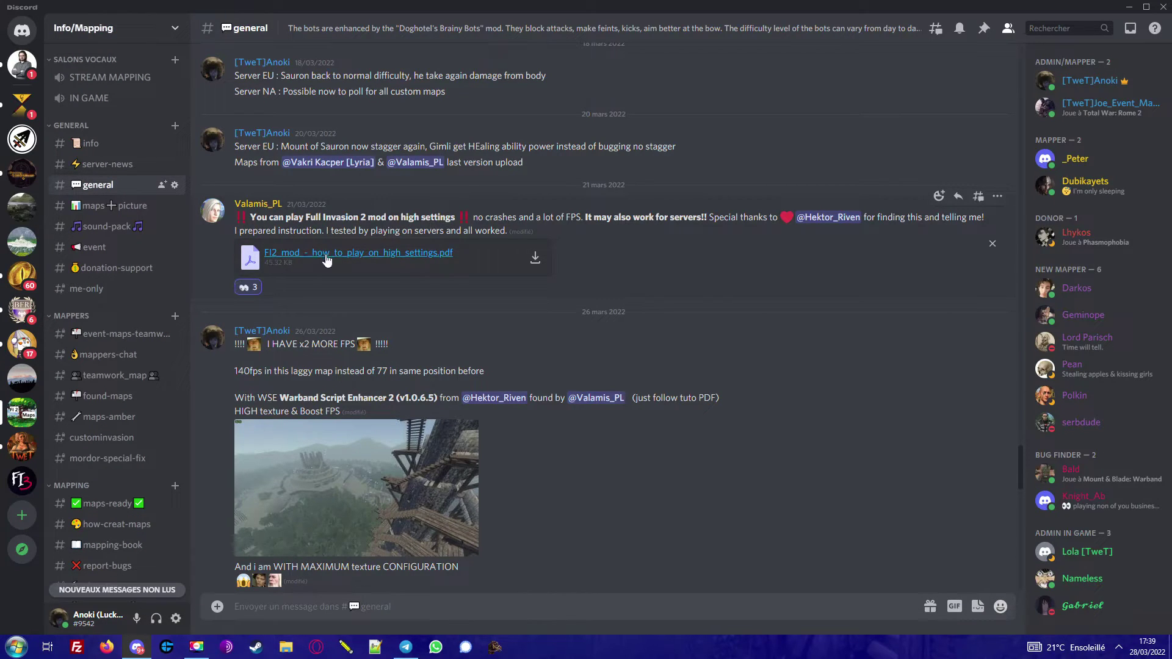
left_click(534, 259)
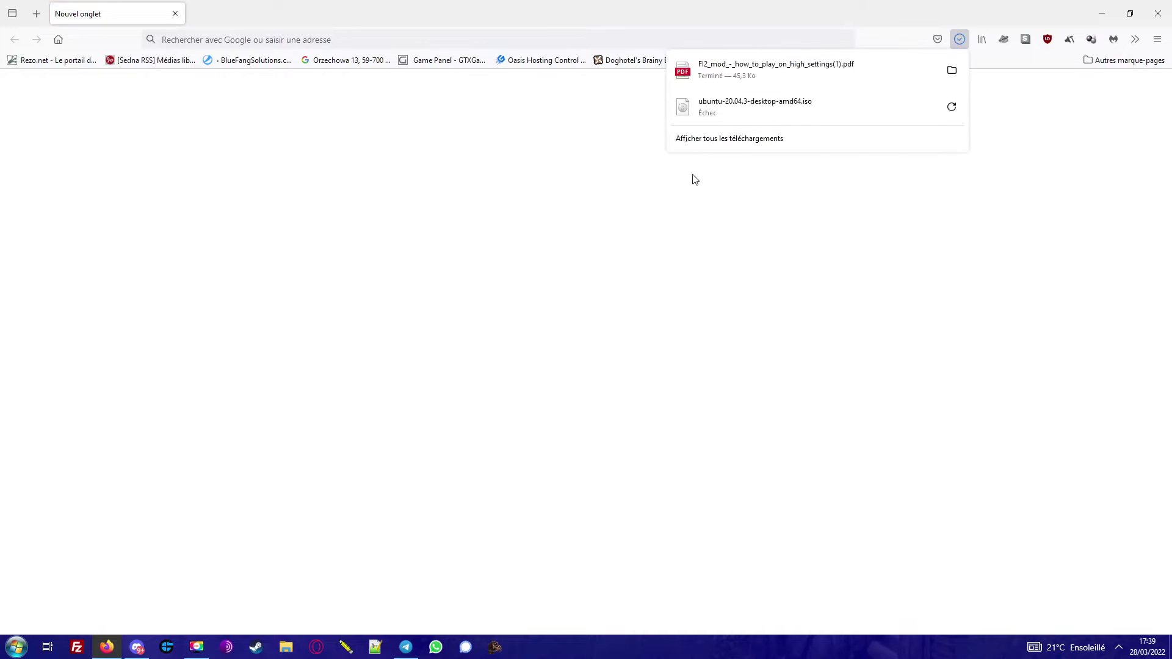
- Open the downloaded PDF guide and reach the Warband Script Enhancer 2 (v1.0.6.5) thread
left_click(757, 74)
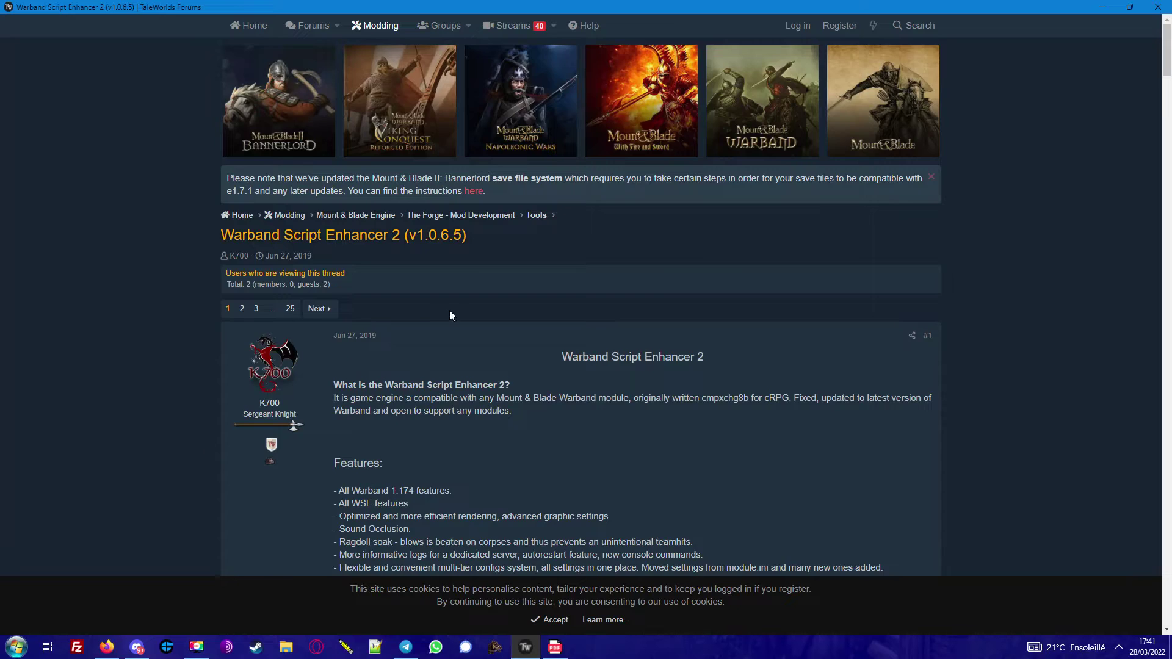
scroll(449, 310, "down", 2)
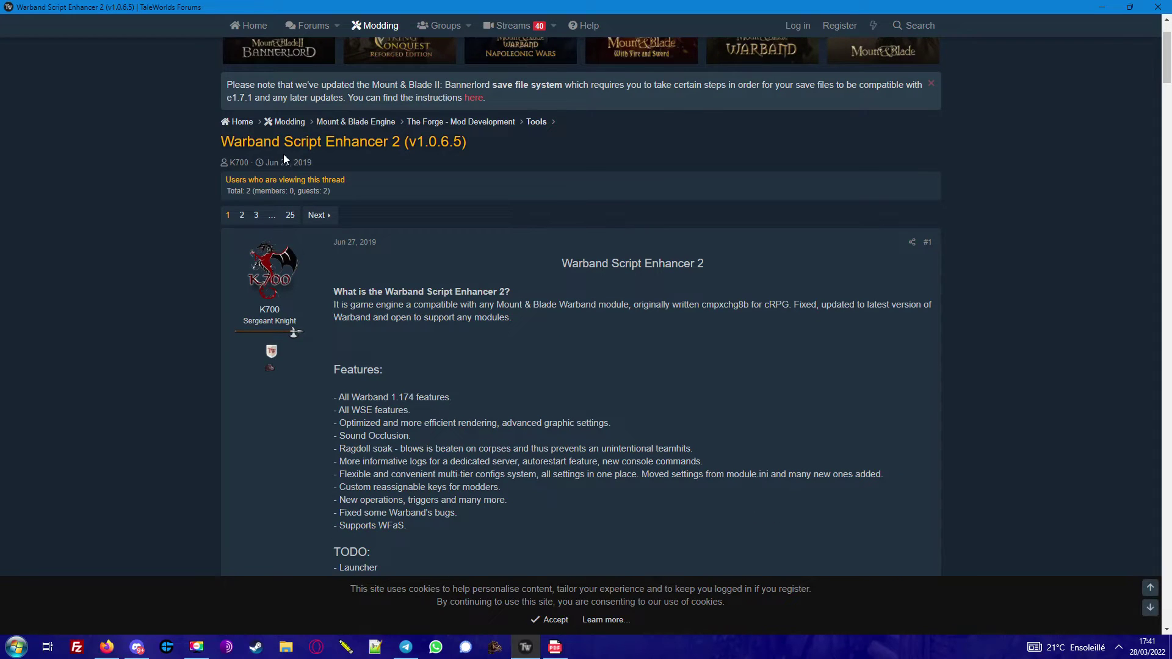
left_click_drag(218, 143, 513, 145)
left_click(361, 153)
scroll(430, 243, "down", 3)
scroll(378, 262, "up", 1)
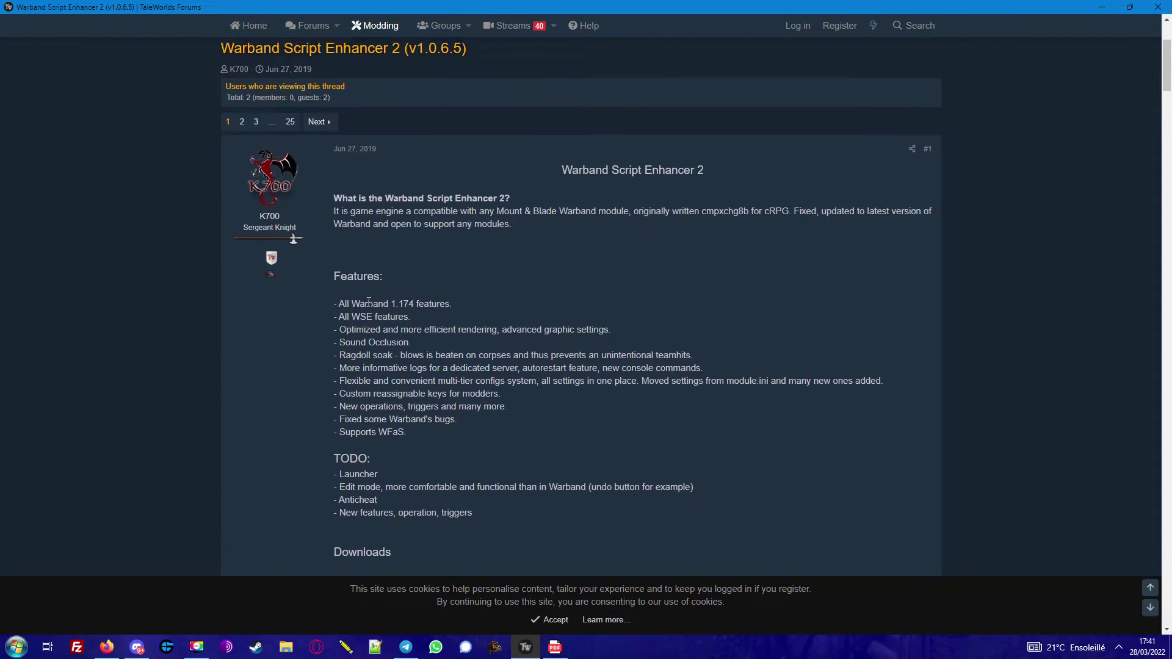
- Read the Features list: All Warband 1.174 features, All WSE features, optimized rendering
left_click_drag(337, 279, 489, 329)
left_click(357, 319)
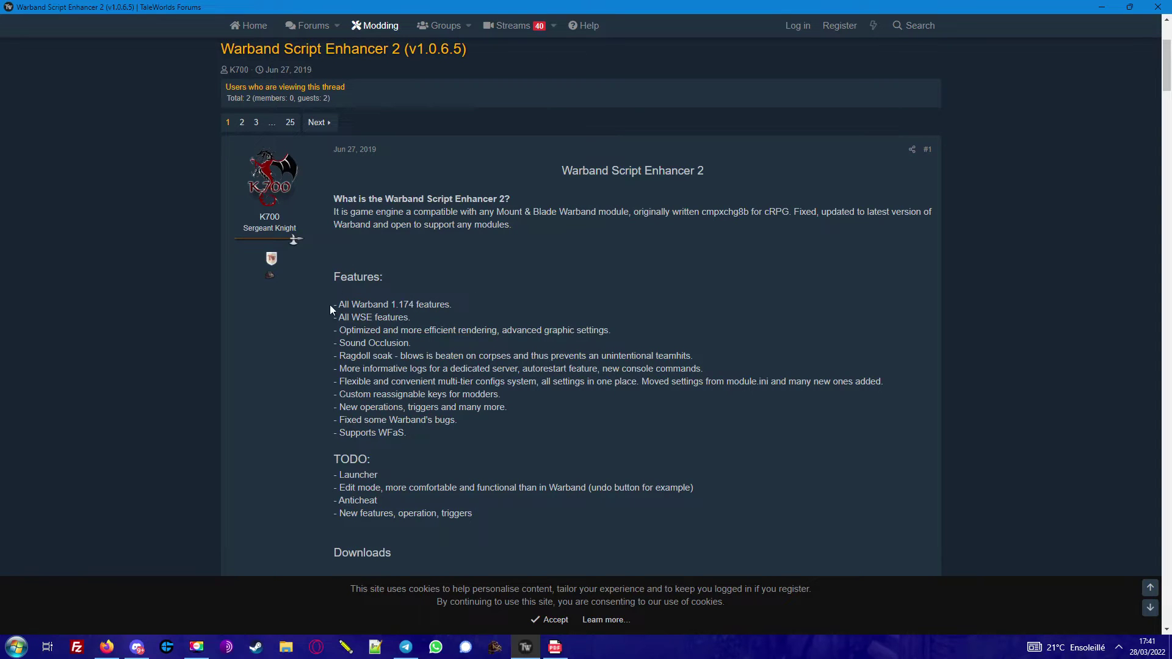
left_click_drag(330, 309, 507, 310)
left_click_drag(331, 319, 442, 324)
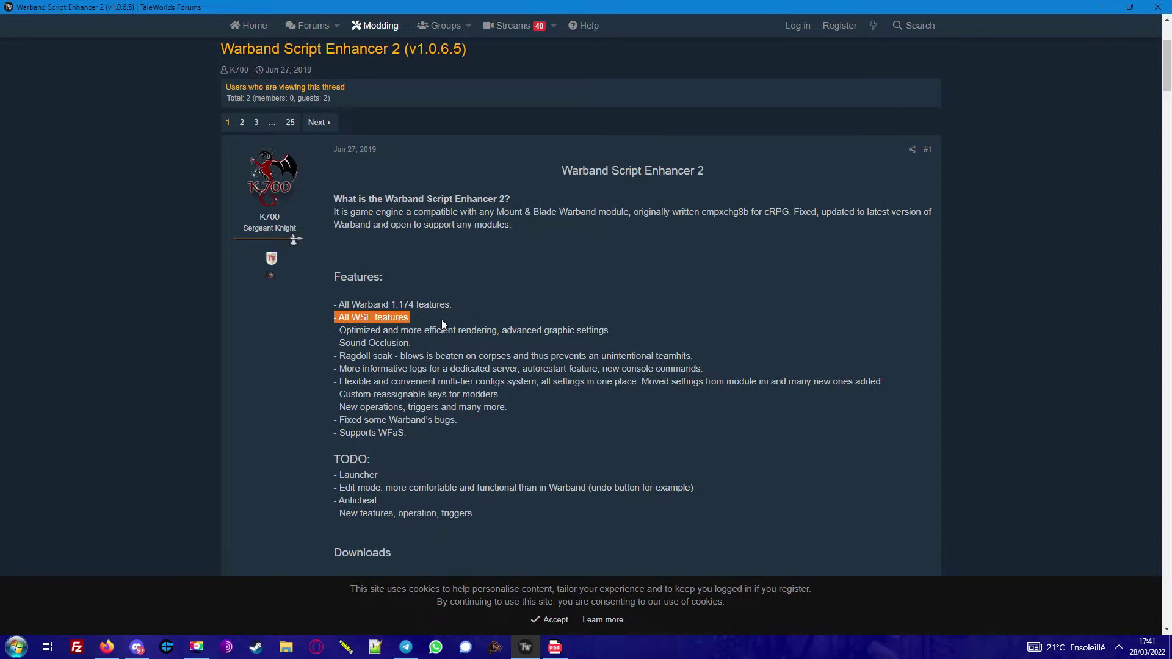
left_click_drag(333, 330, 471, 333)
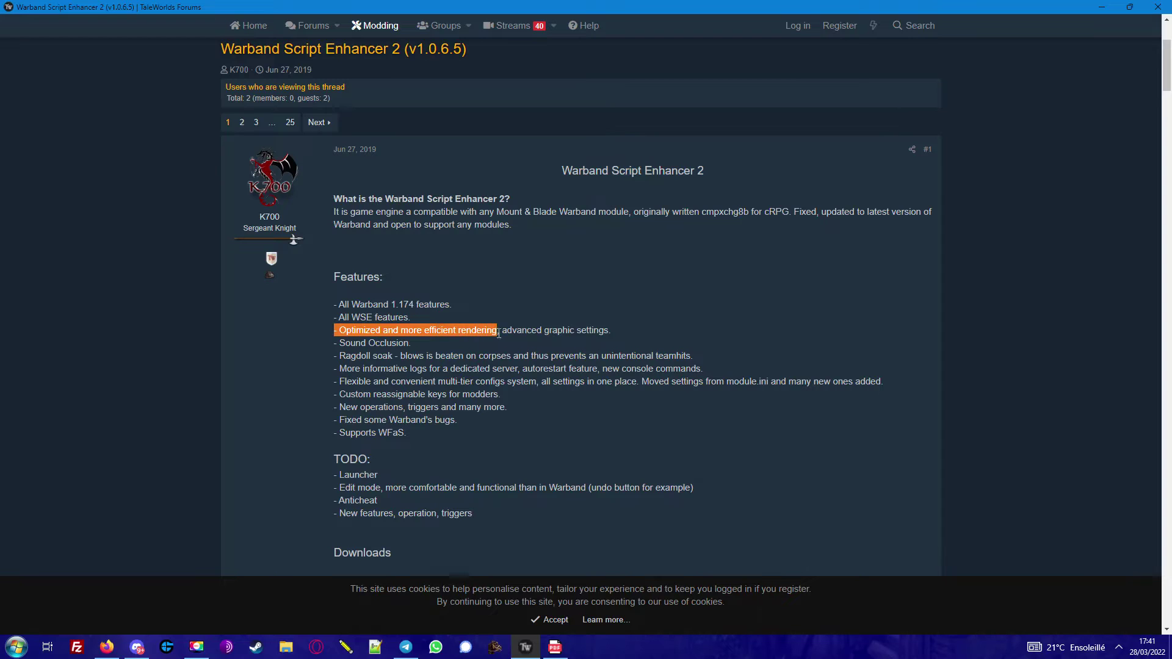
left_click(635, 329)
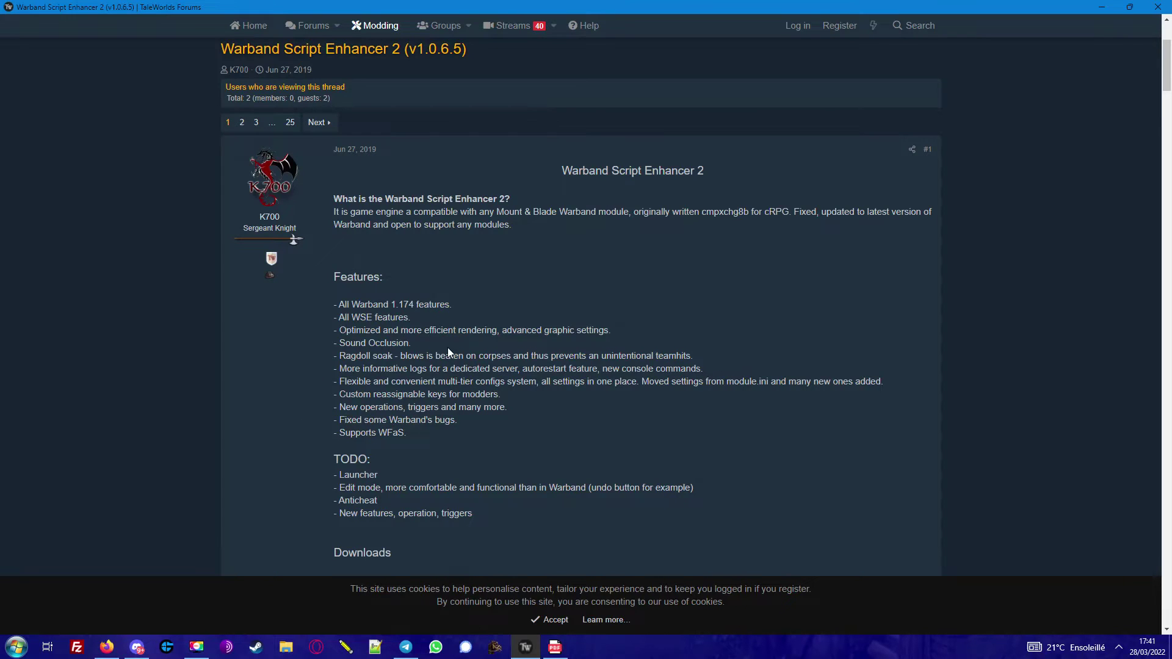
- Return to the PDF guide and follow its step-2 link to the WSE2 thread
scroll(448, 347, "down", 5)
scroll(550, 219, "up", 5)
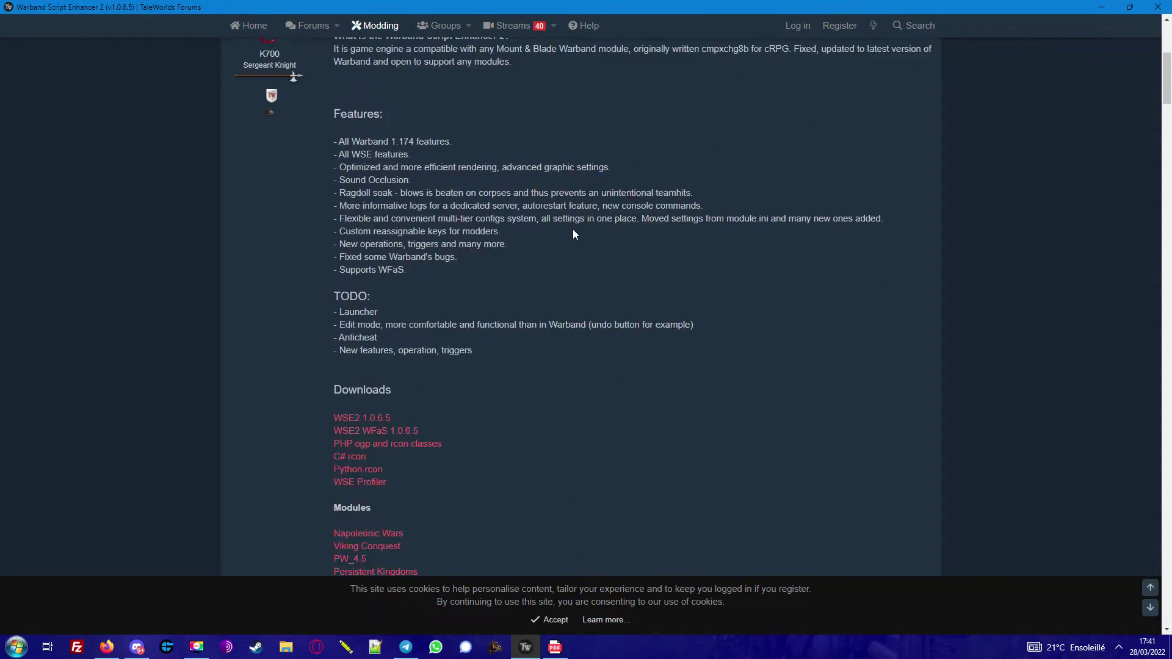
scroll(577, 244, "down", 5)
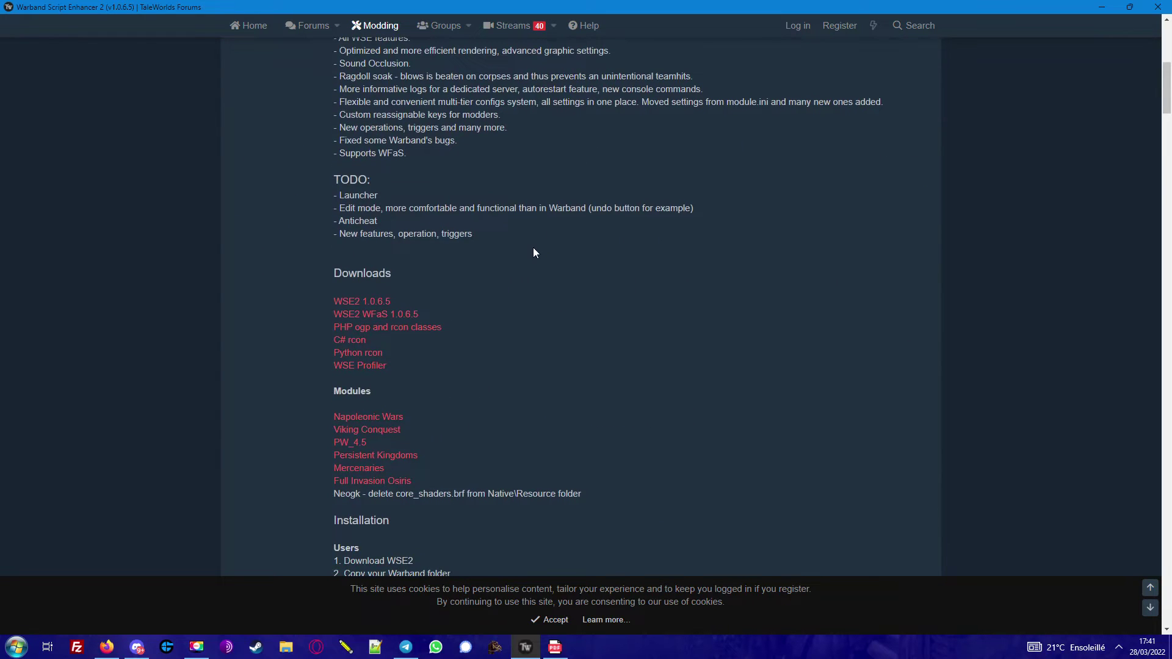
scroll(538, 244, "up", 3)
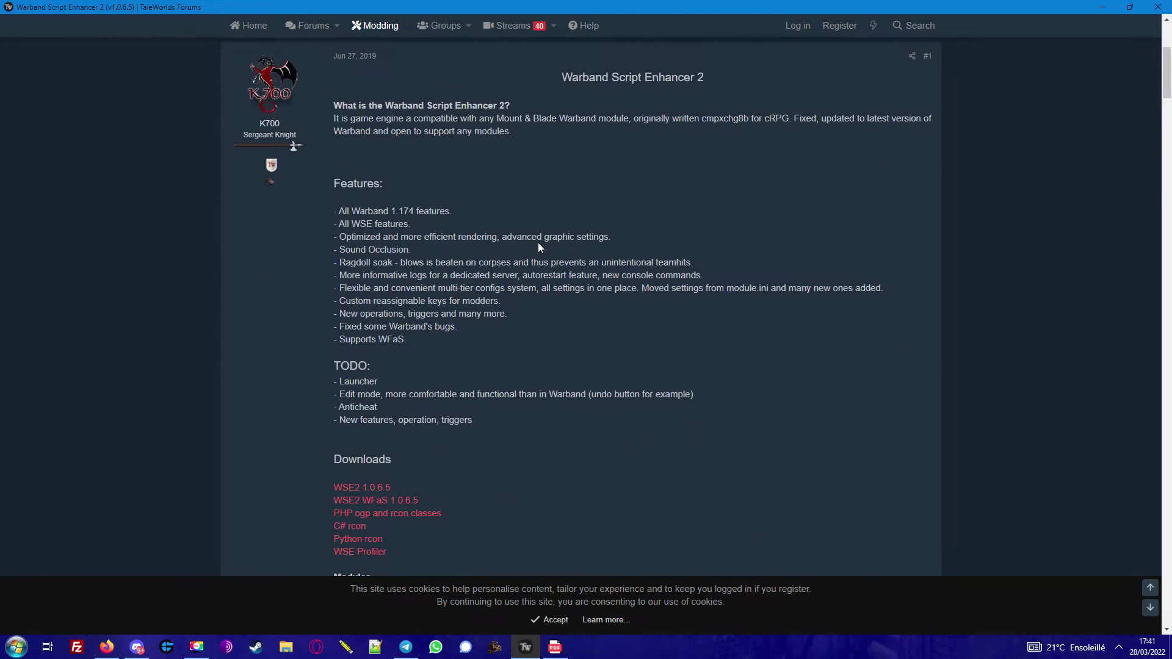
key("alt+Tab")
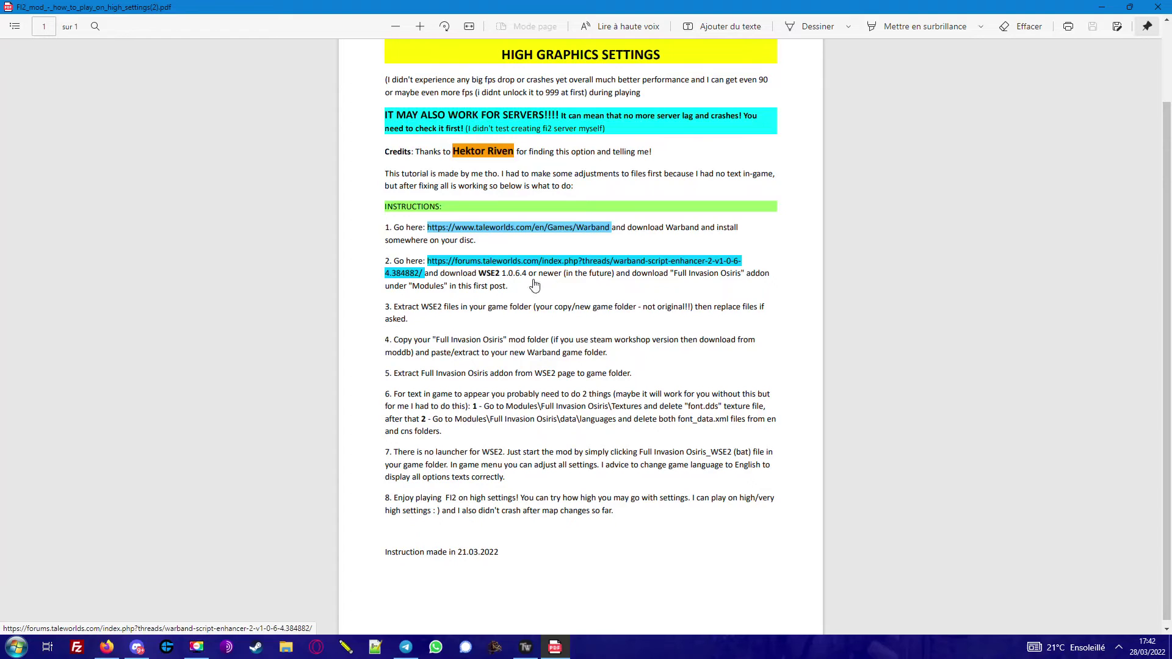
left_click(512, 261)
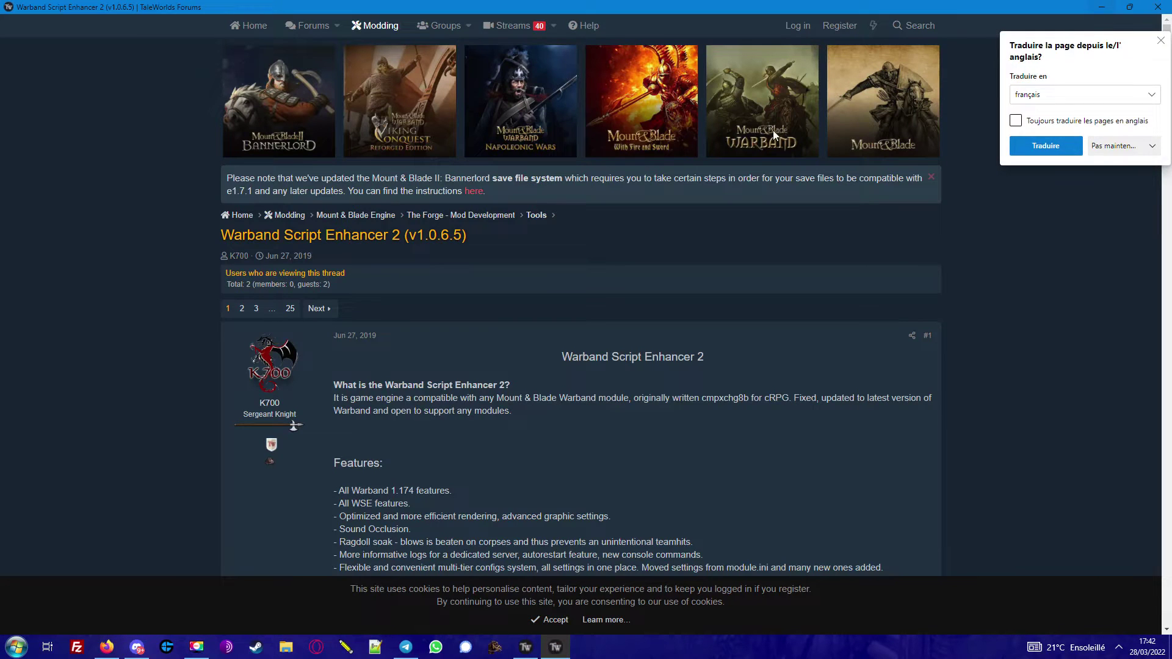
- Check the thread's 1.0.6.5 version and open the WSE2 1.0.6.5 download link
left_click_drag(422, 241, 465, 241)
scroll(584, 370, "down", 9)
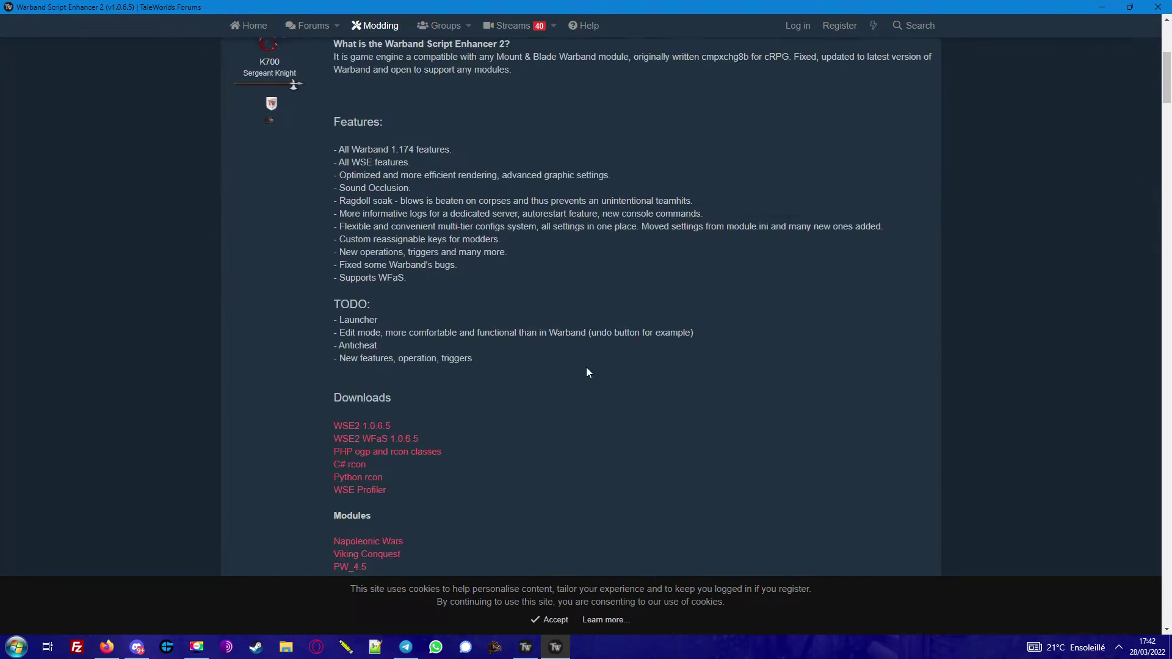
scroll(377, 214, "up", 1)
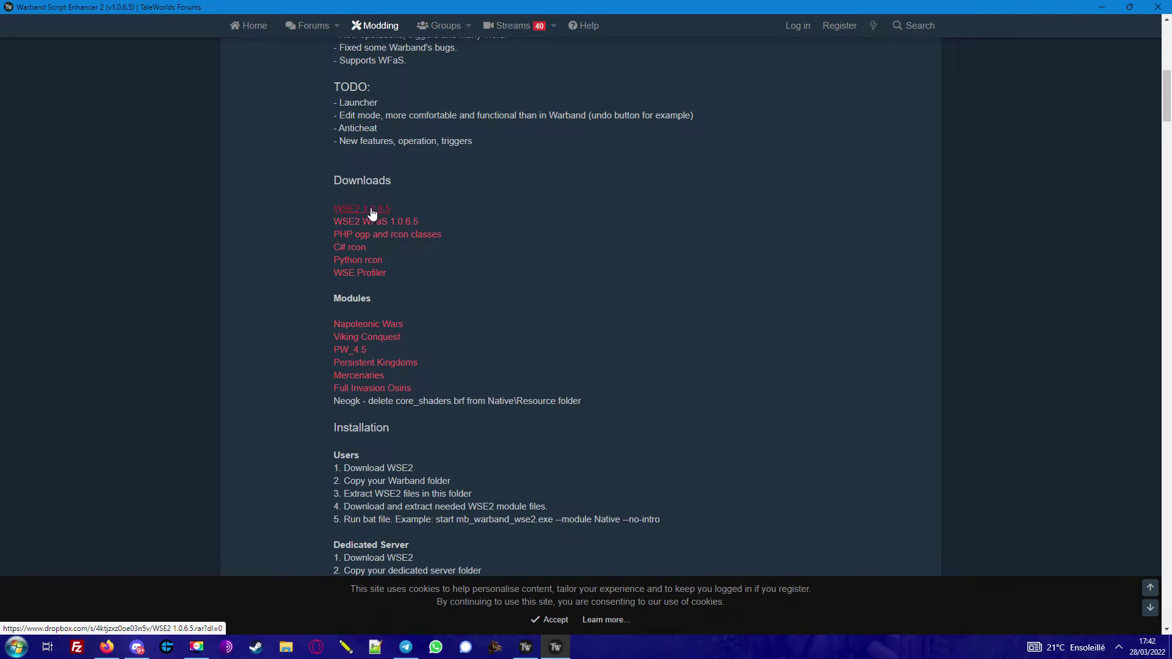
left_click(372, 214)
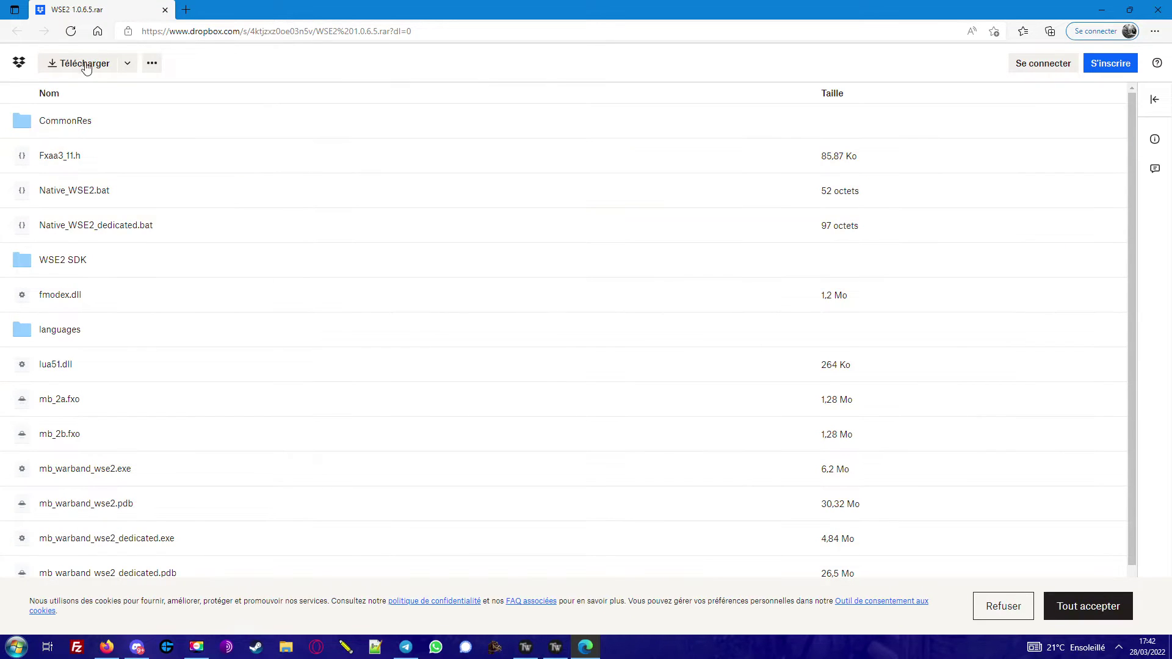
- Download WSE2 1.0.6.5 (1).rar from Dropbox and check the download finished
left_click(68, 68)
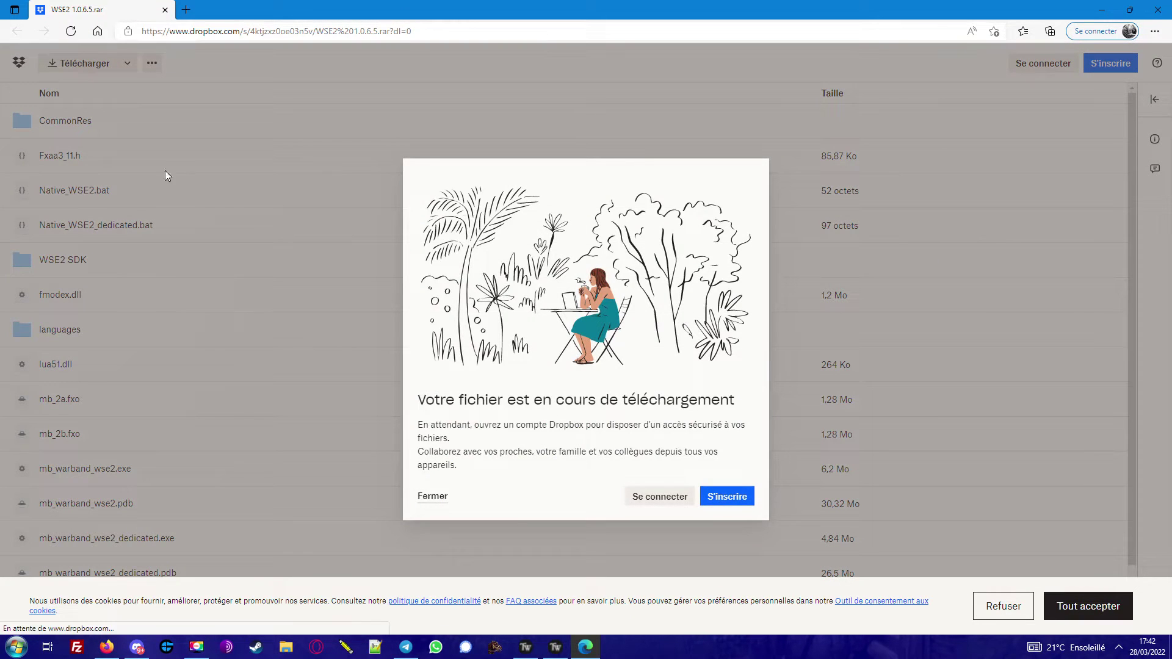
left_click(438, 497)
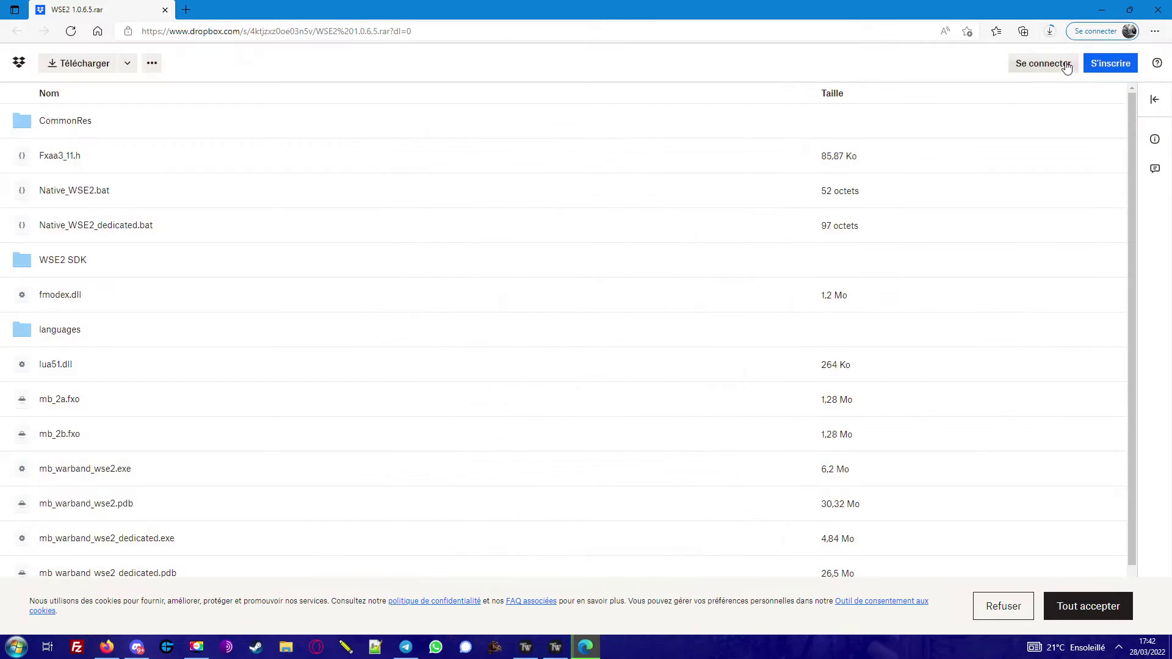
left_click(1051, 32)
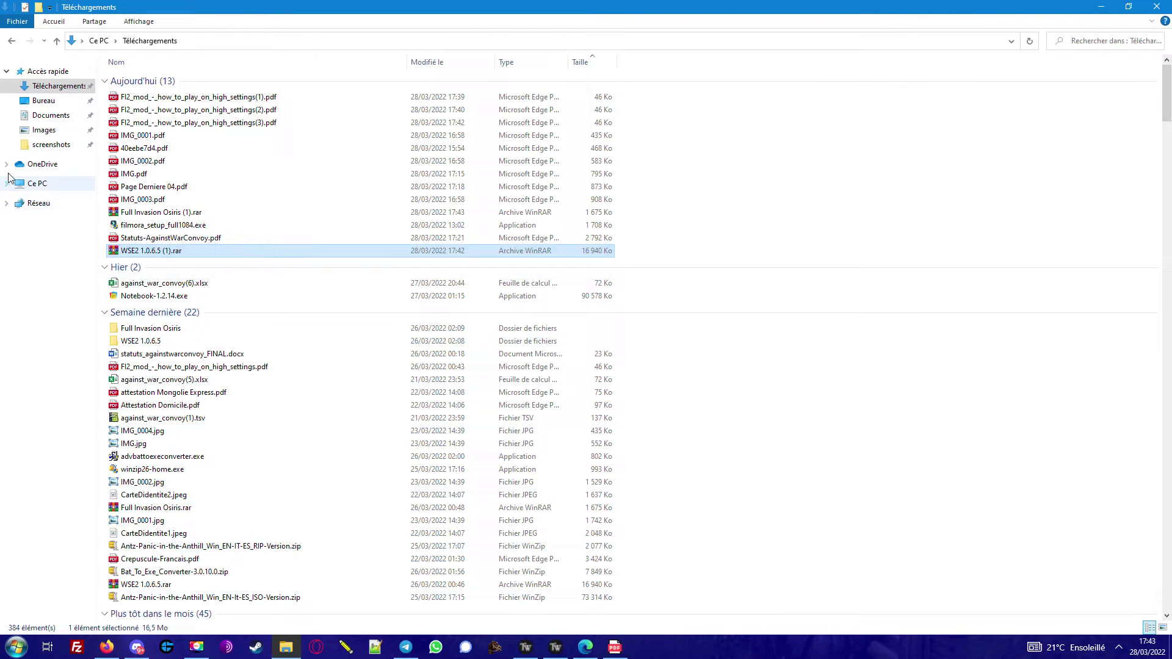
- Navigate File Explorer to C:\Program Files (x86)\Steam\steamapps\common
left_click(43, 185)
double_click(165, 182)
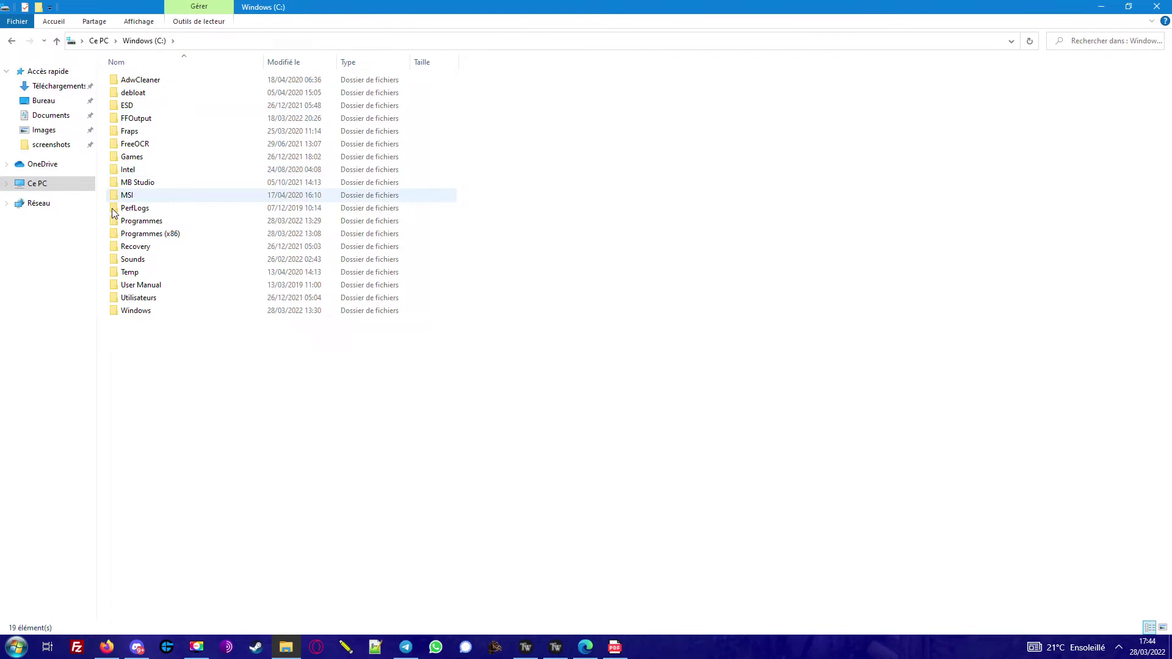
double_click(144, 236)
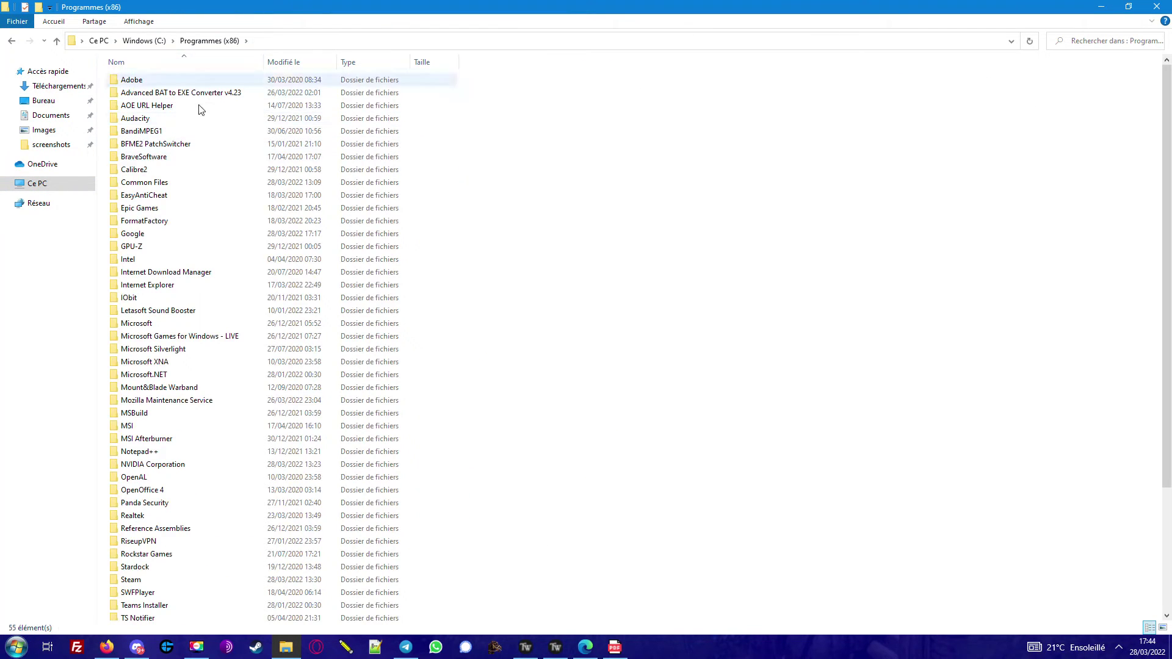
scroll(243, 401, "down", 4)
left_click(147, 438)
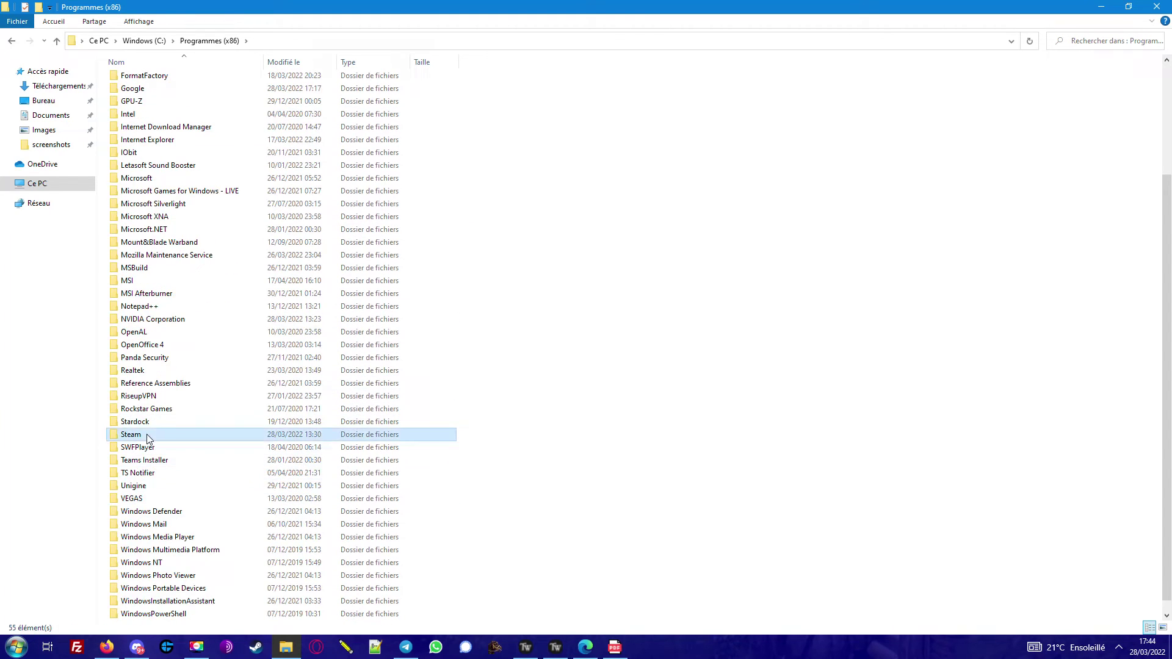
double_click(148, 438)
left_click(165, 360)
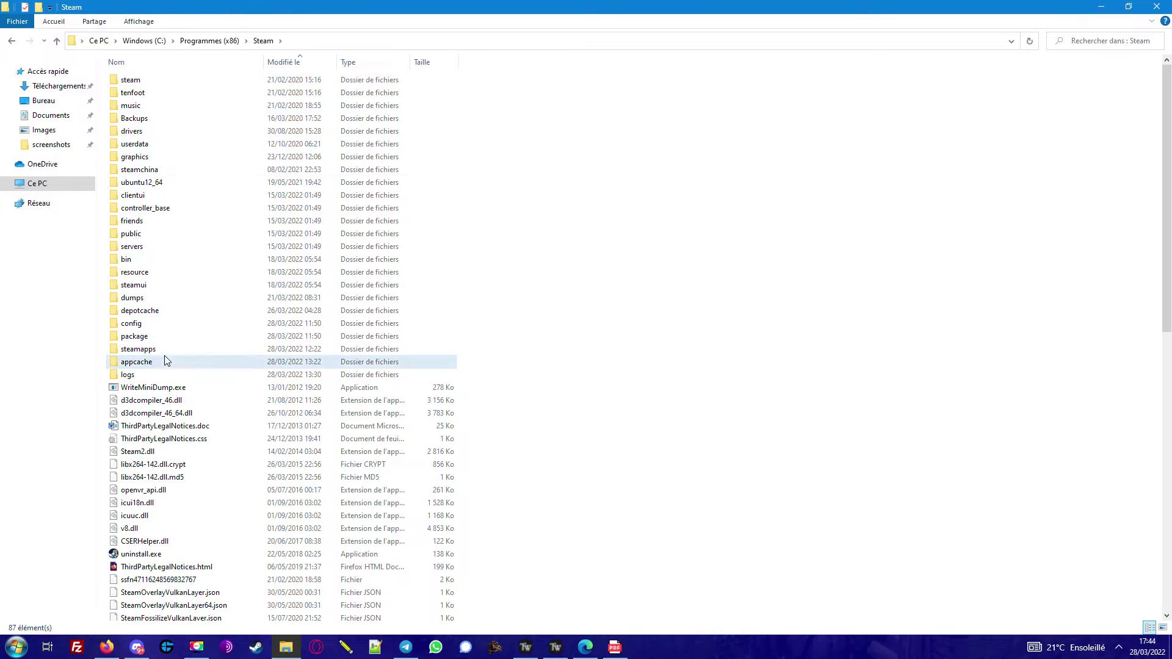
double_click(162, 350)
double_click(153, 81)
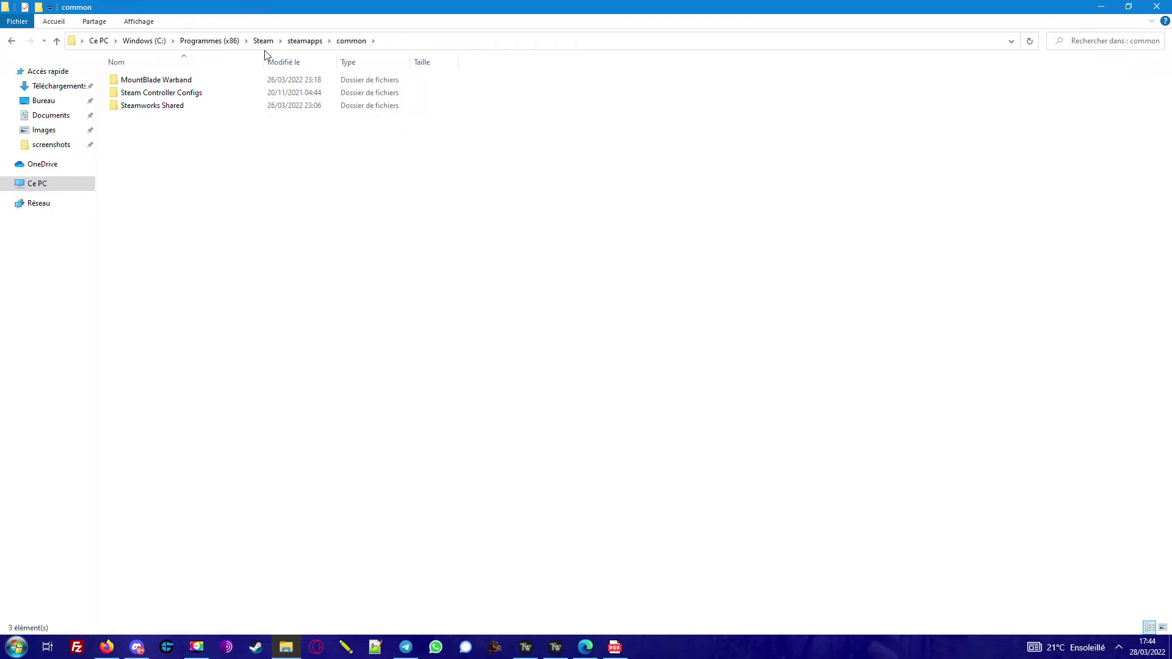
- Copy the MountBlade Warband folder and paste a duplicate into the same common folder
left_click(125, 81)
left_click(210, 244)
left_click(171, 80)
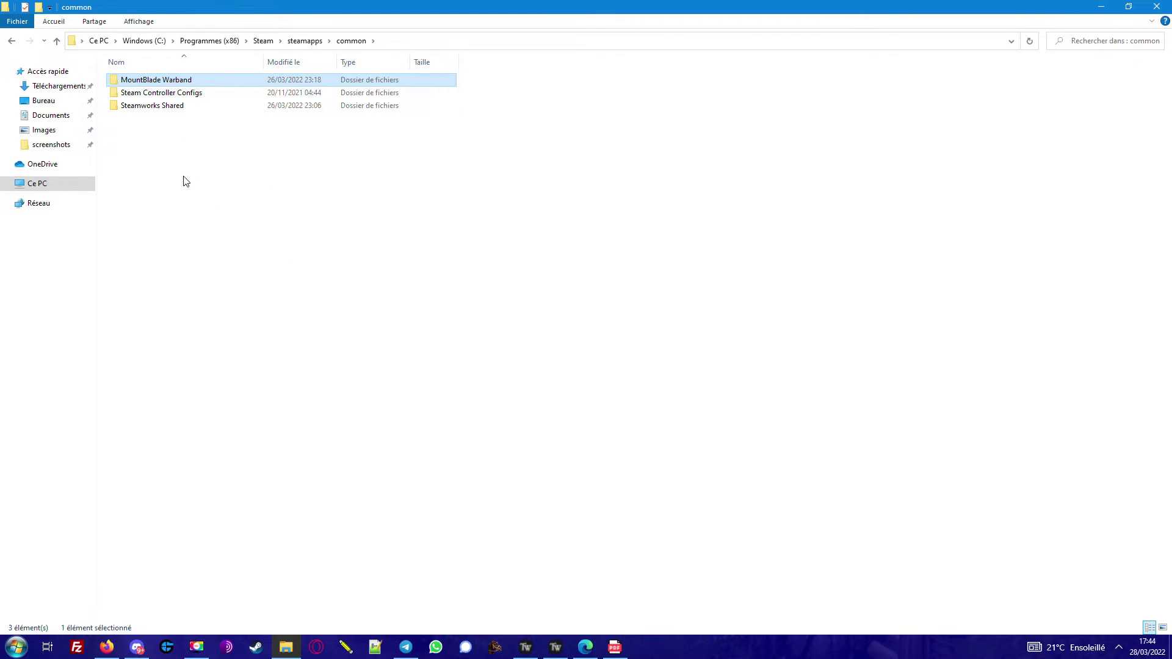
right_click(164, 79)
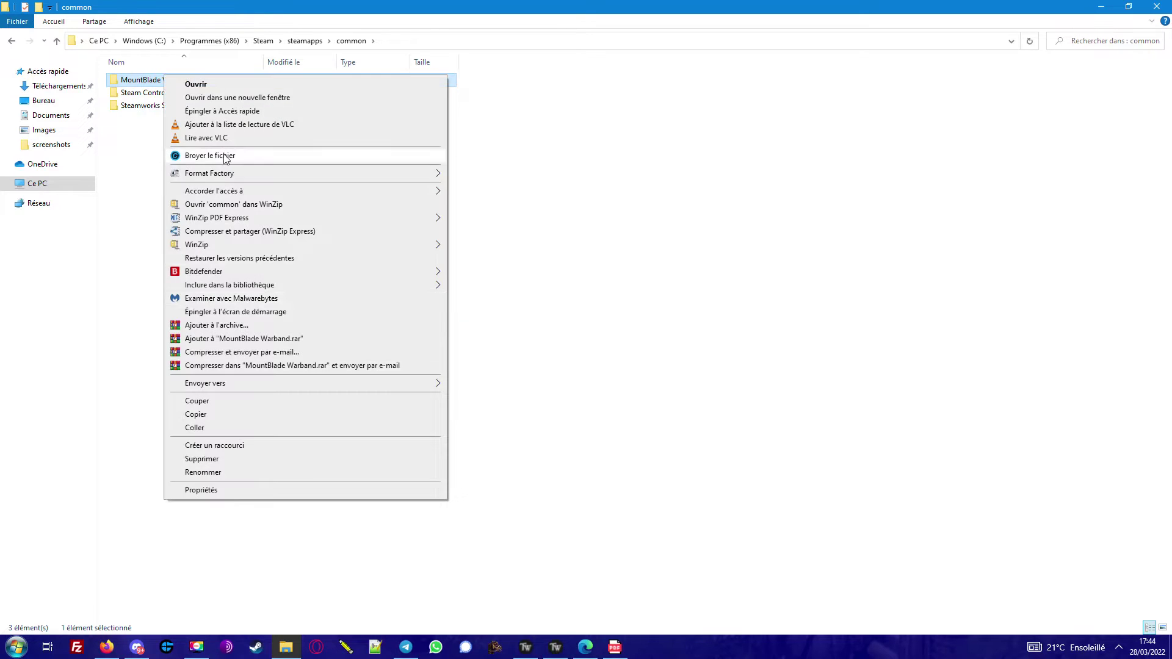
left_click(218, 418)
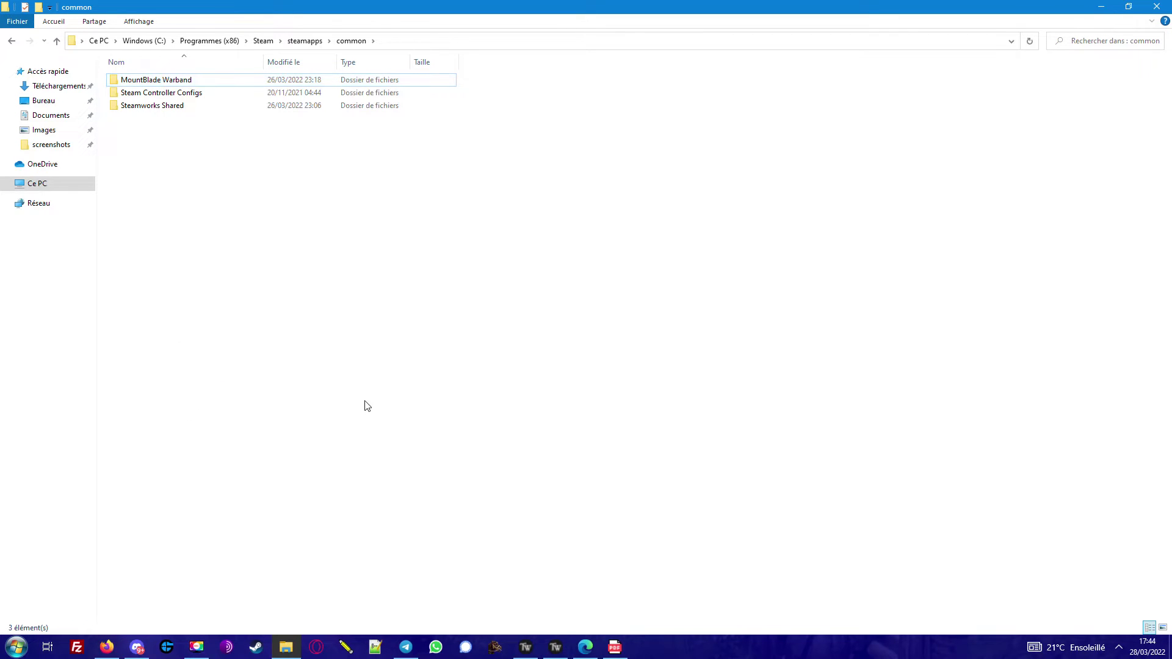
right_click(362, 381)
left_click(418, 467)
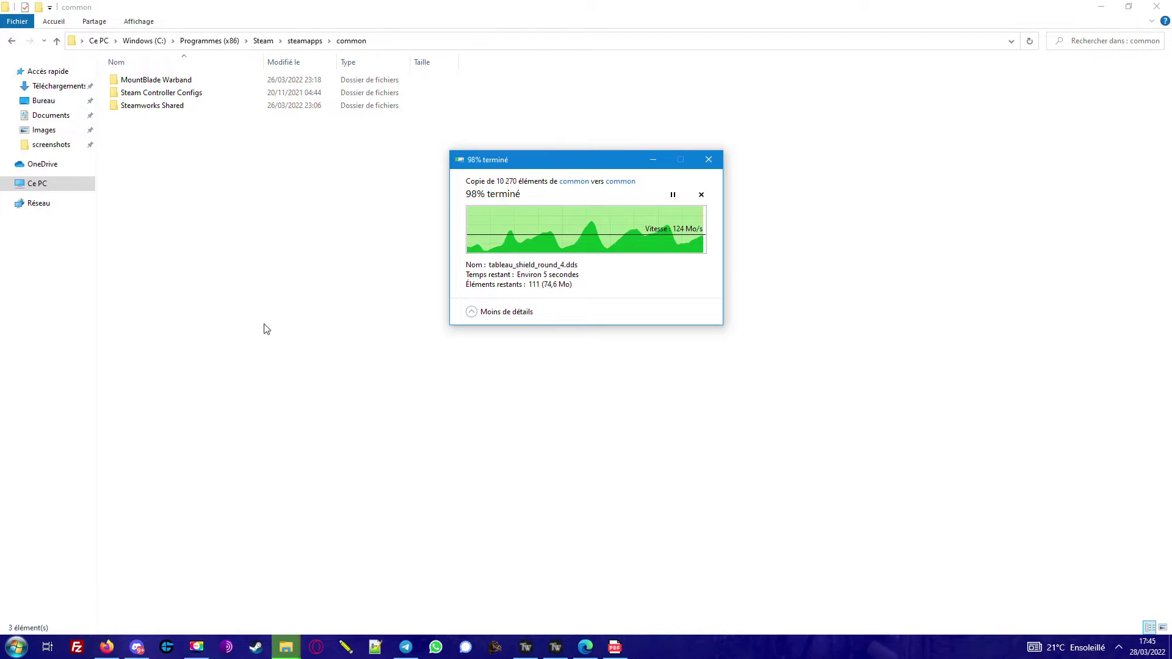
- Wait for the copy to finish, leaving a MountBlade Warband - Copie folder in common
left_click(378, 276)
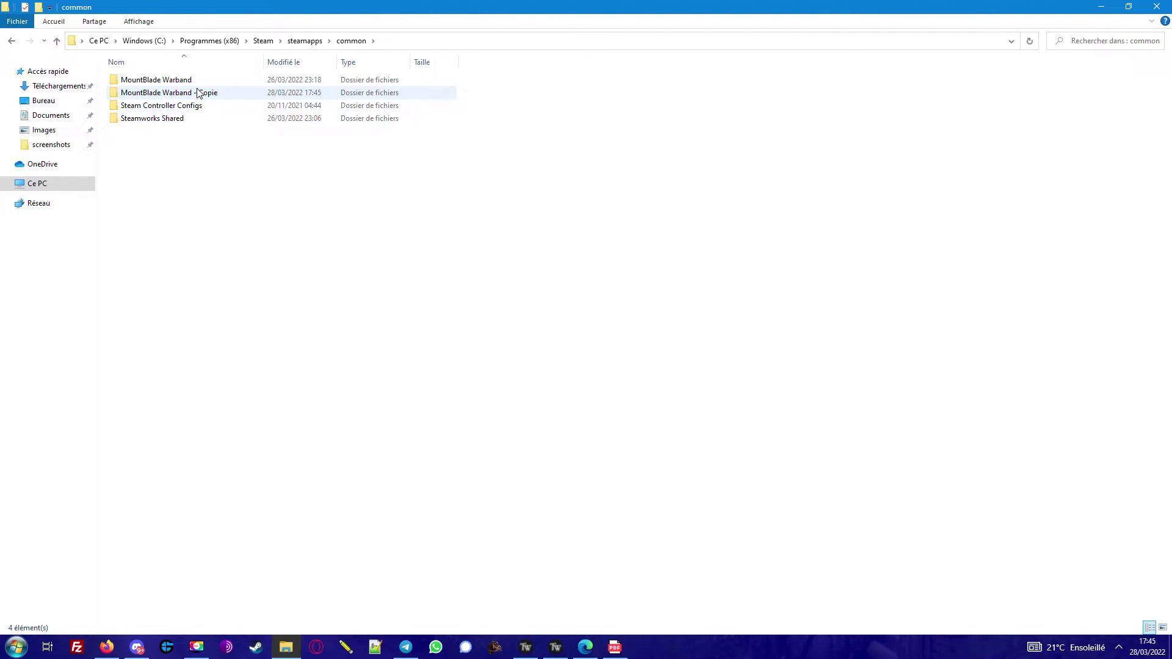
- Open WSE2 1.0.6.5 (1).rar from Téléchargements in a maximized WinRAR window
left_click_drag(320, 292, 400, 370)
key("alt+Left")
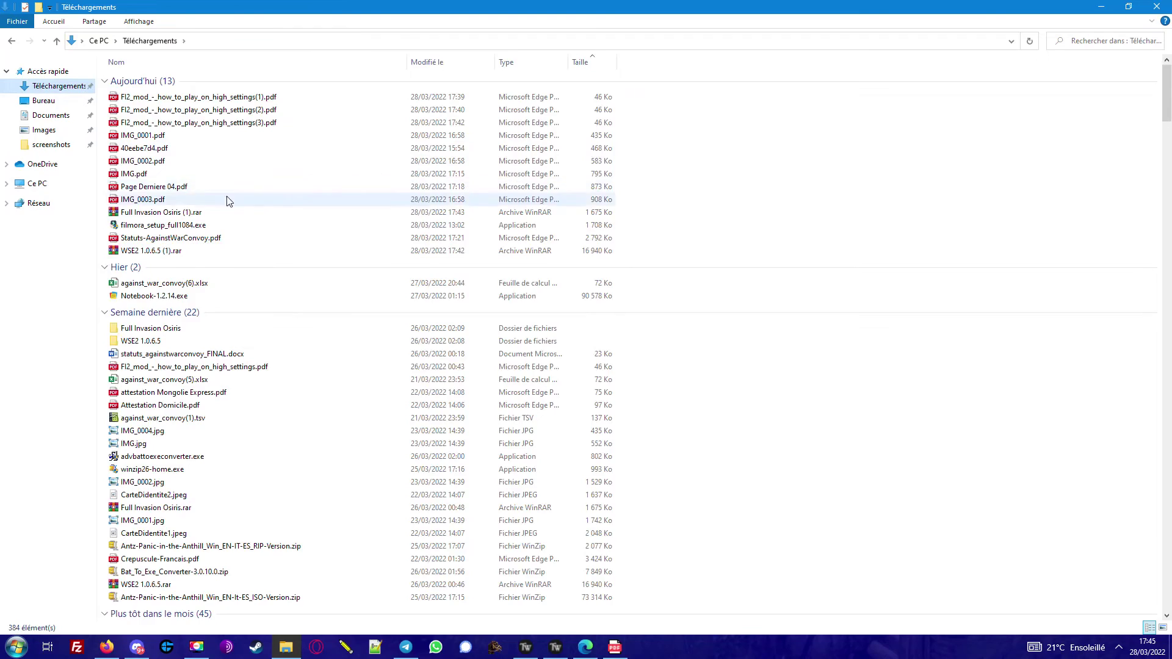
double_click(140, 251)
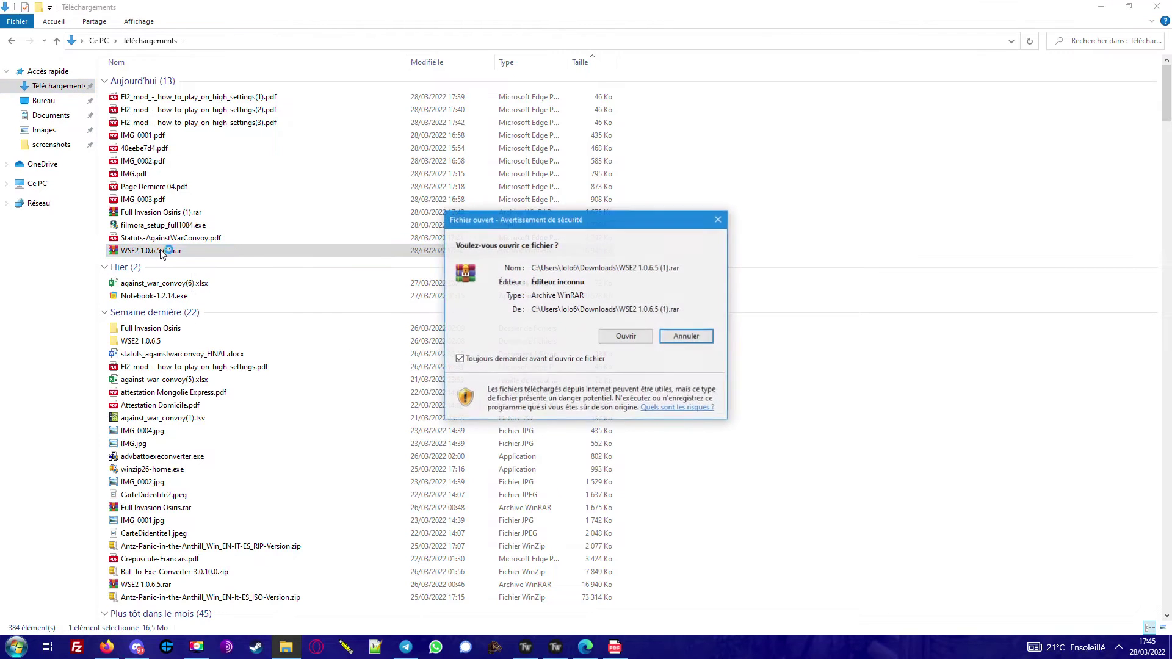
key("Return")
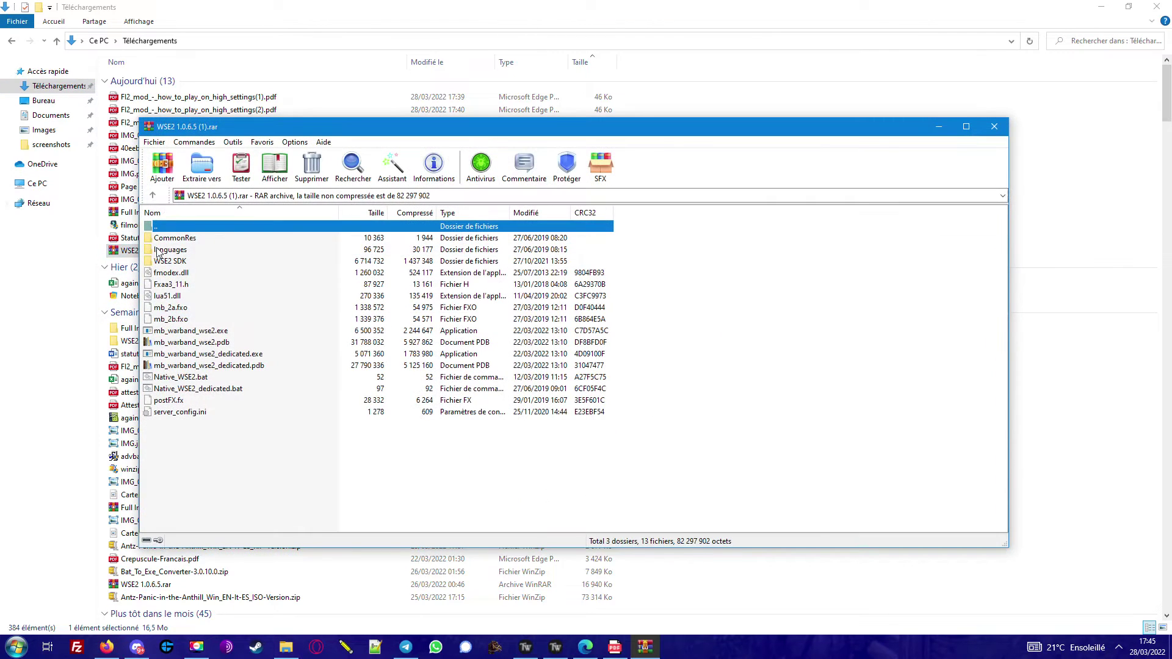
left_click(148, 131)
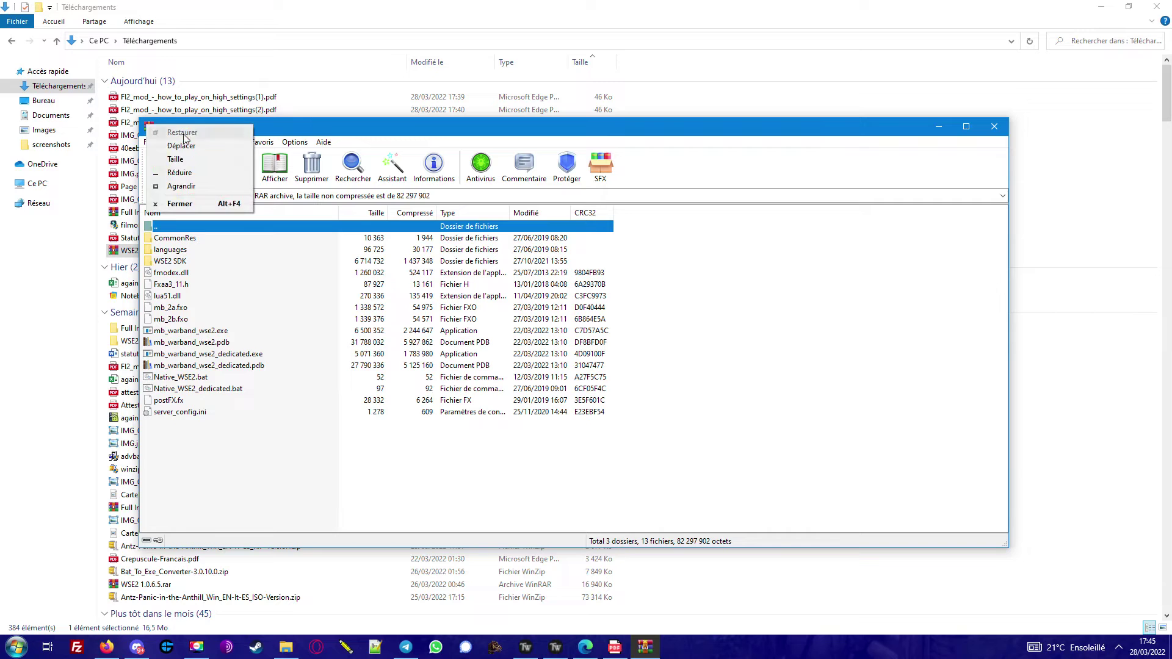
left_click(333, 134)
double_click(332, 127)
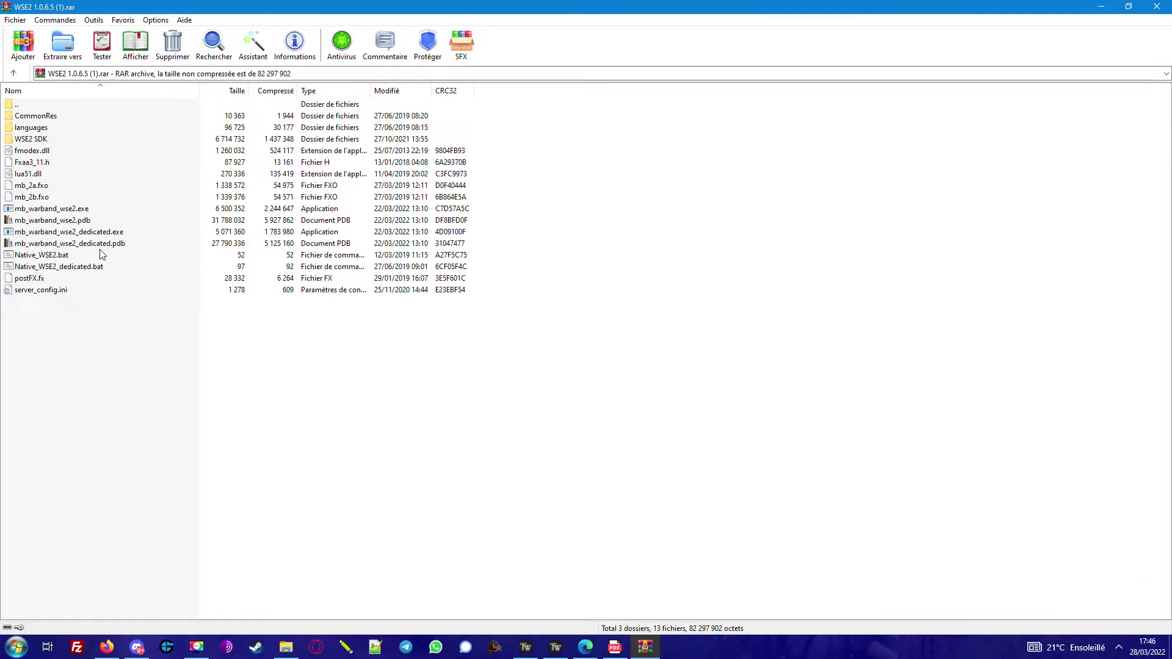
left_click(62, 44)
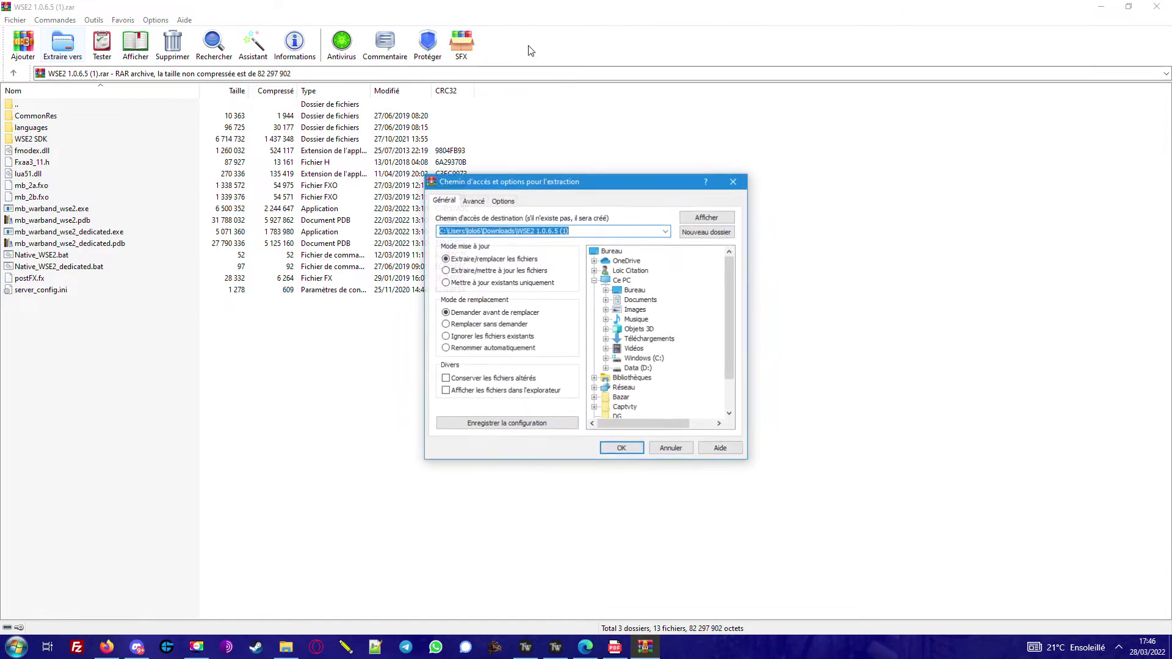
- Extract the archive into Steam\steamapps\common\MountBlade Warband - Copie, replacing all existing files
left_click(656, 358)
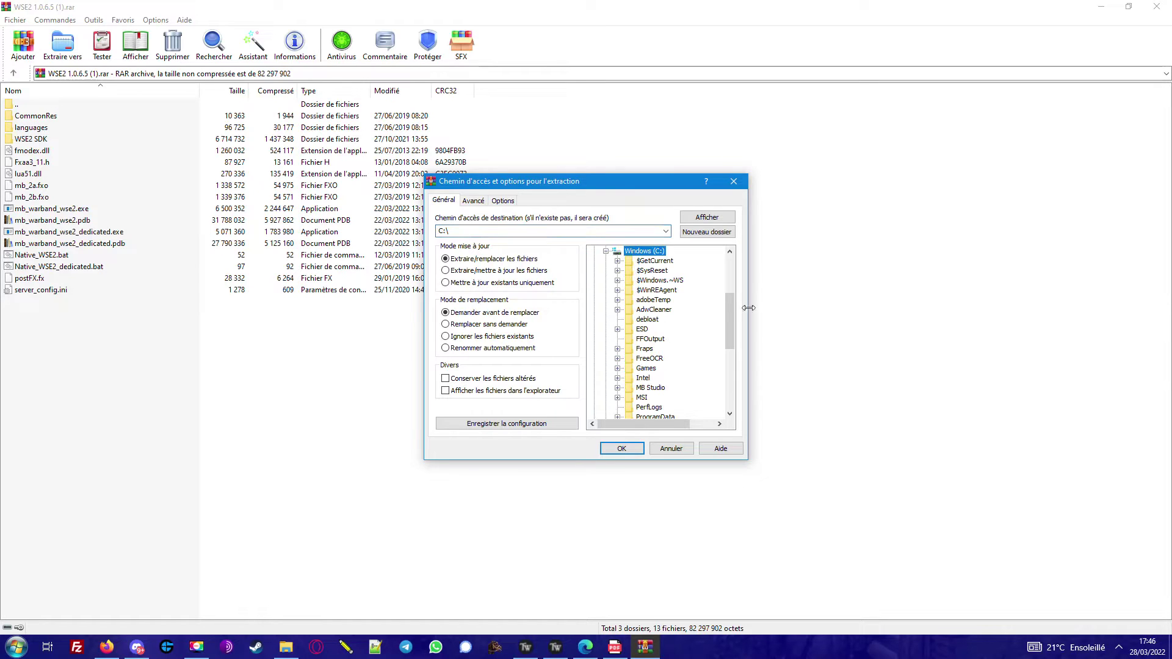
scroll(676, 339, "down", 3)
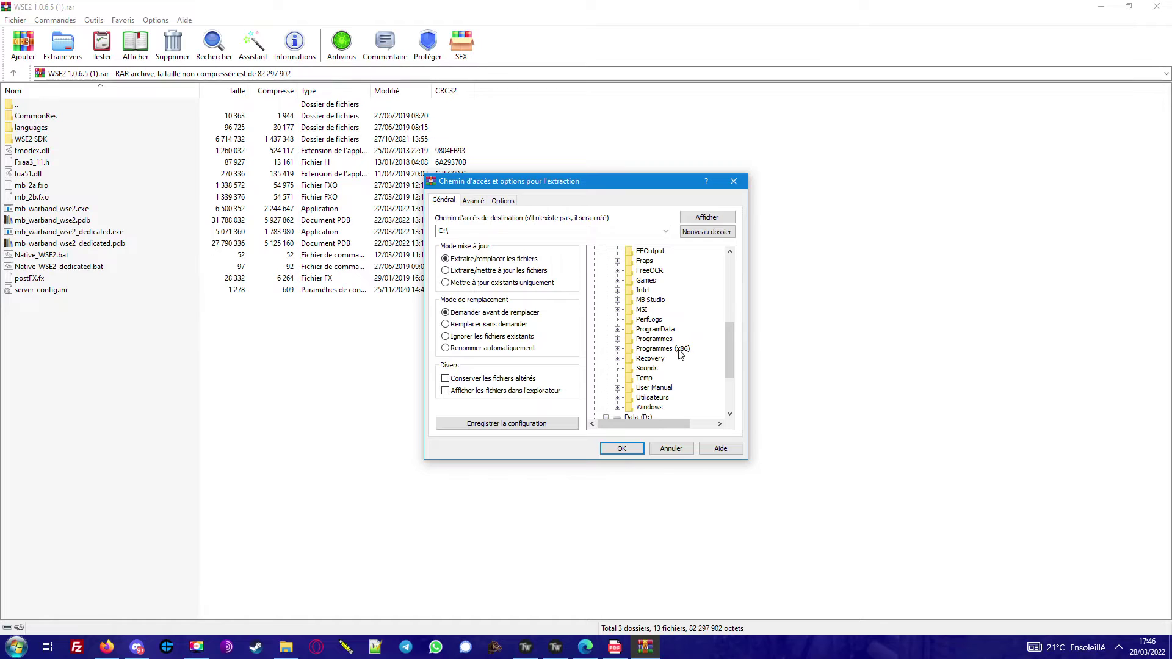
left_click(663, 349)
scroll(681, 367, "down", 5)
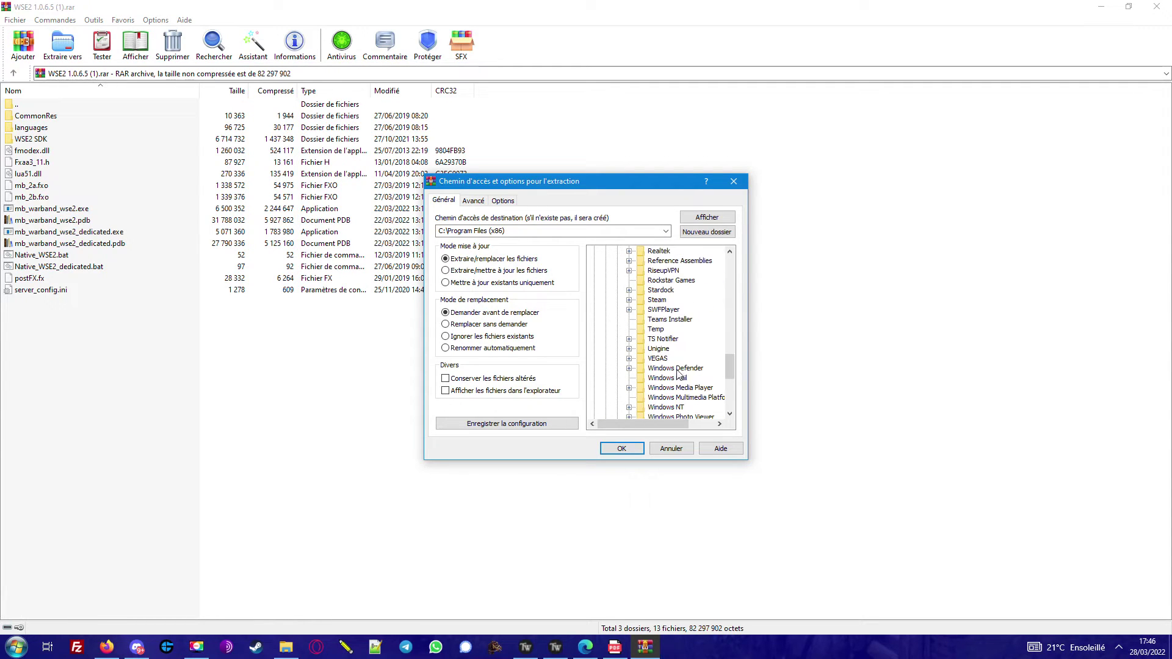
left_click(659, 300)
scroll(689, 323, "up", 1)
left_click(681, 291)
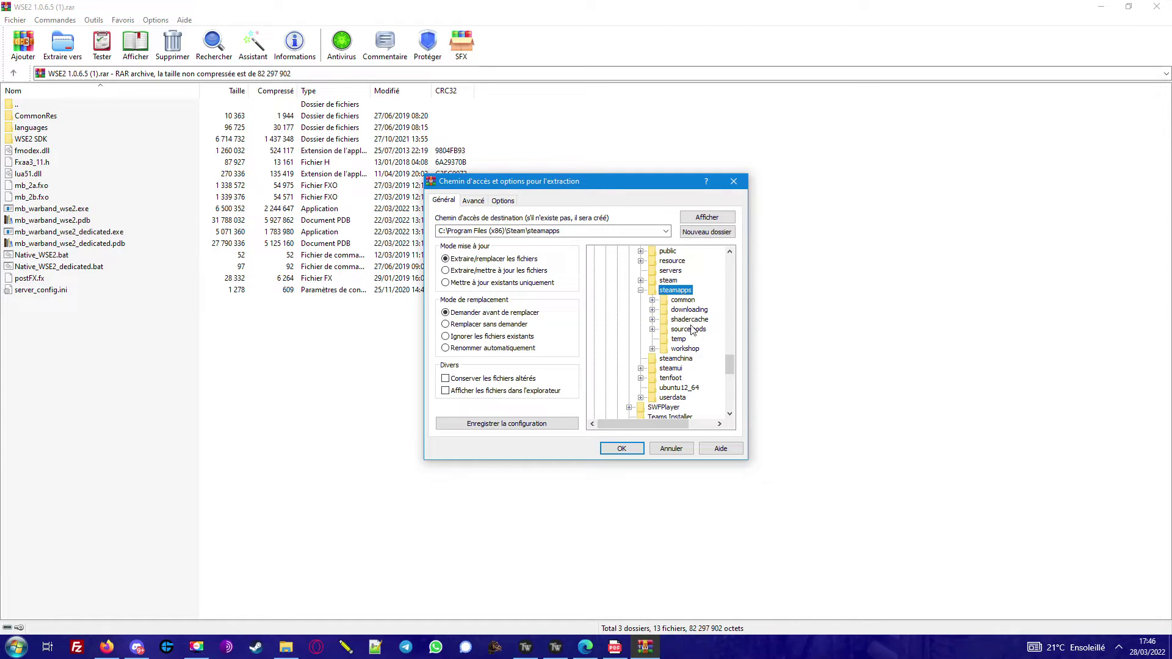
left_click(680, 301)
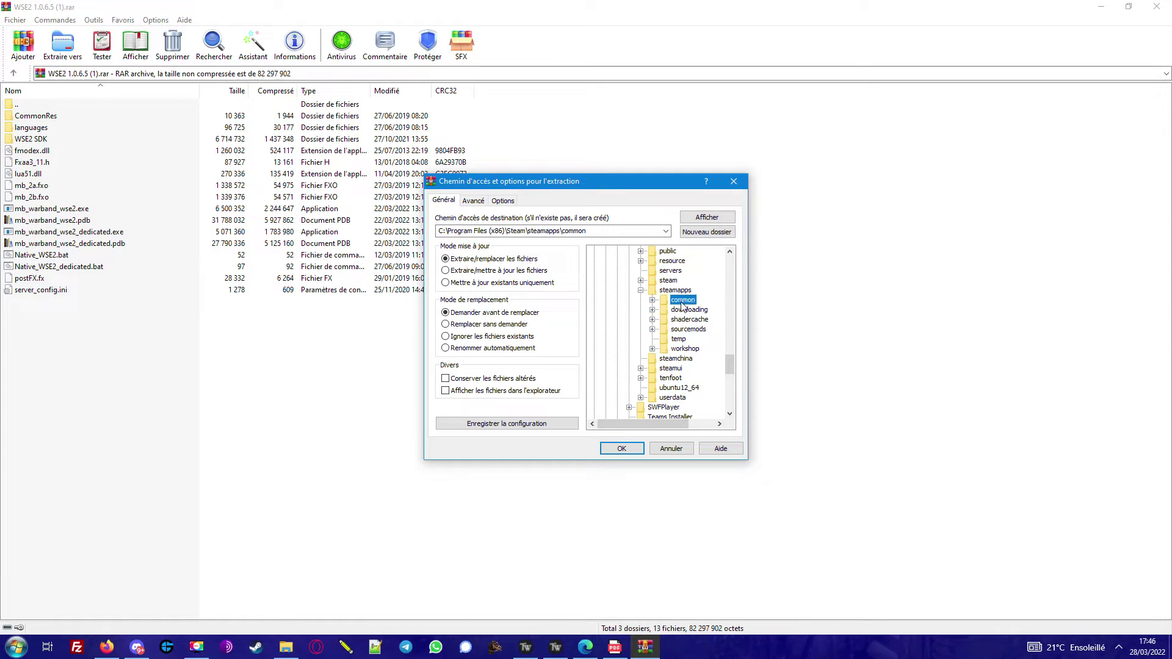
left_click(707, 320)
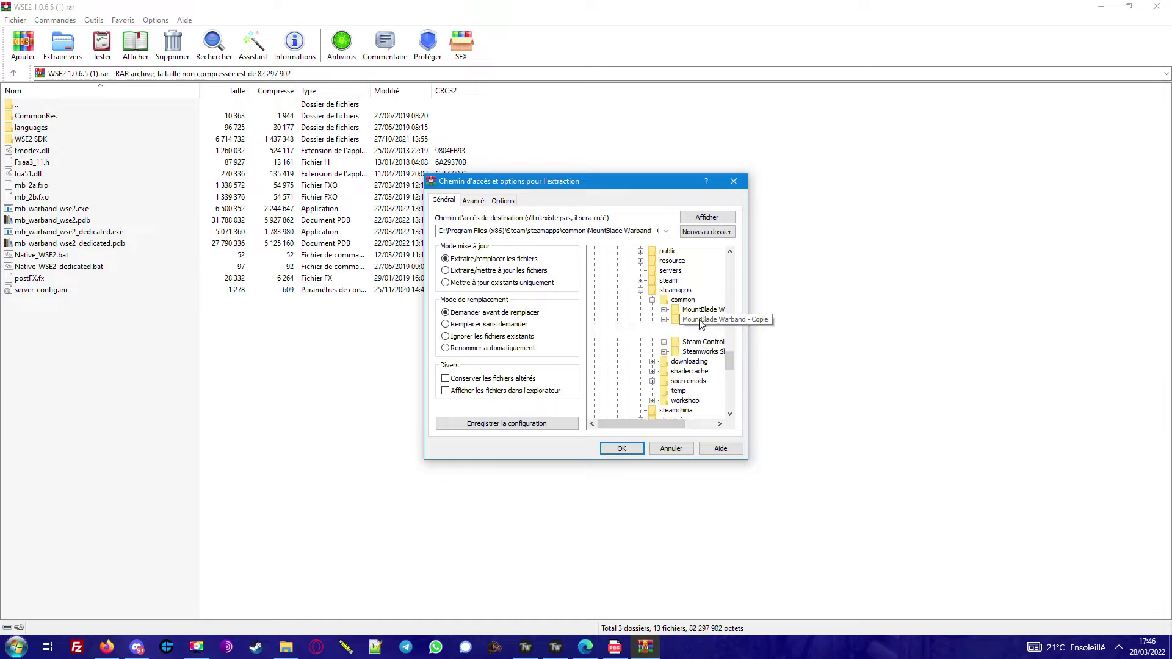
left_click(622, 449)
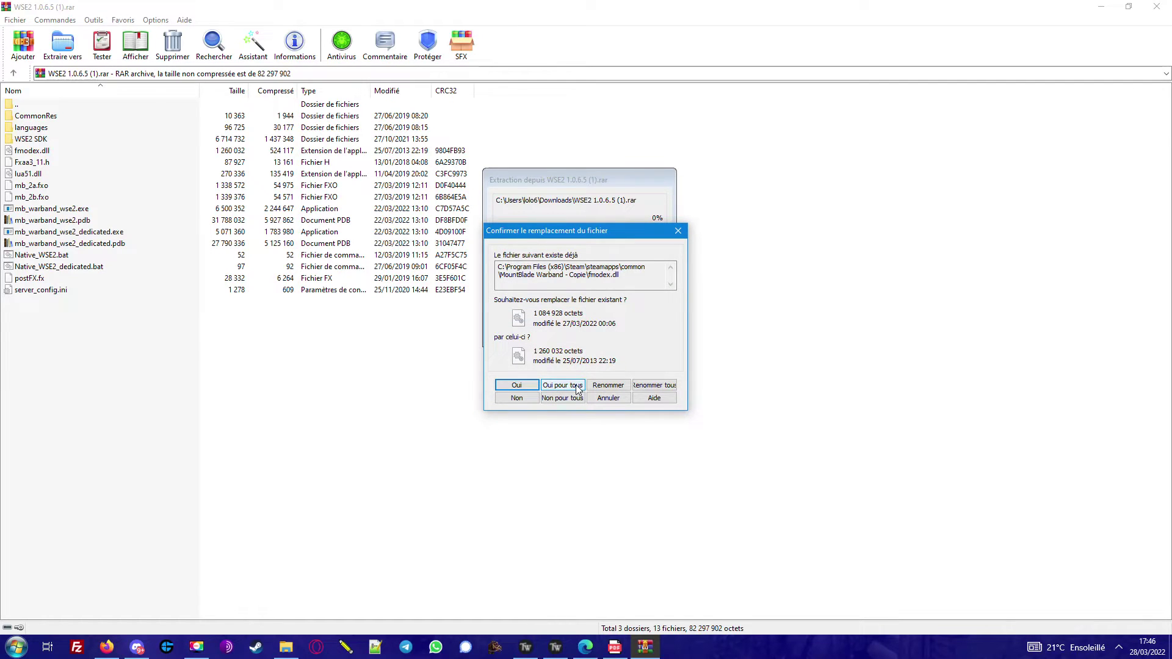
left_click(524, 385)
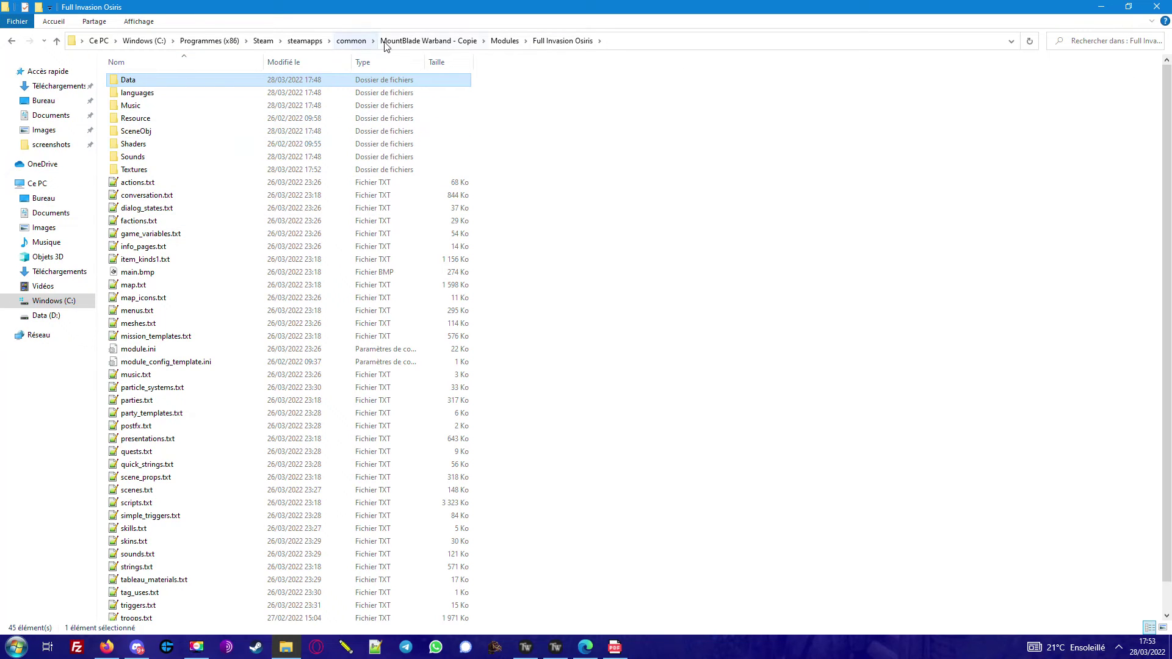
- Run Full Invasion Osiris_WSE2.bat from the MountBlade Warband - Copie folder
left_click(422, 41)
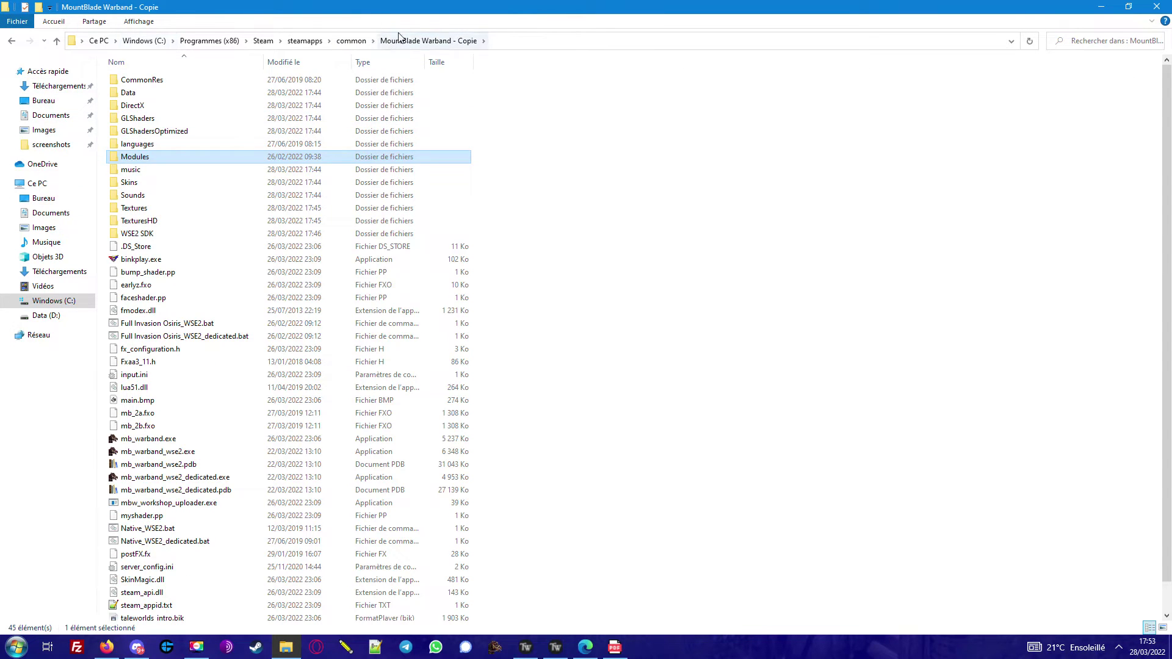
scroll(245, 157, "down", 1)
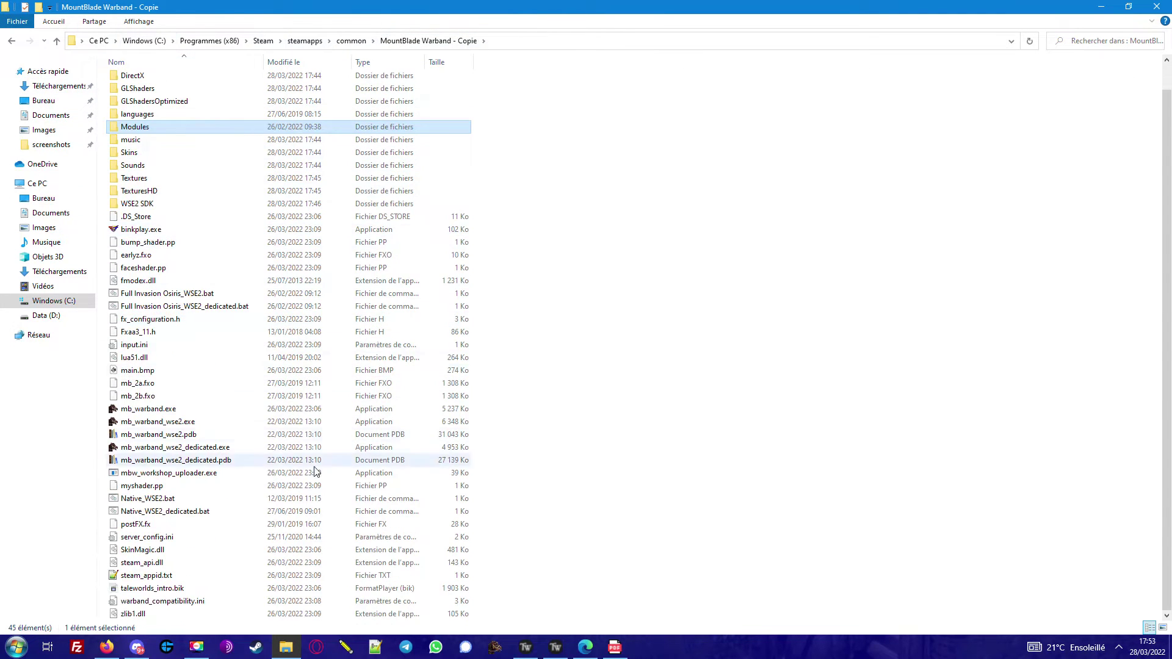
left_click(189, 296)
left_click(199, 308)
left_click(199, 296)
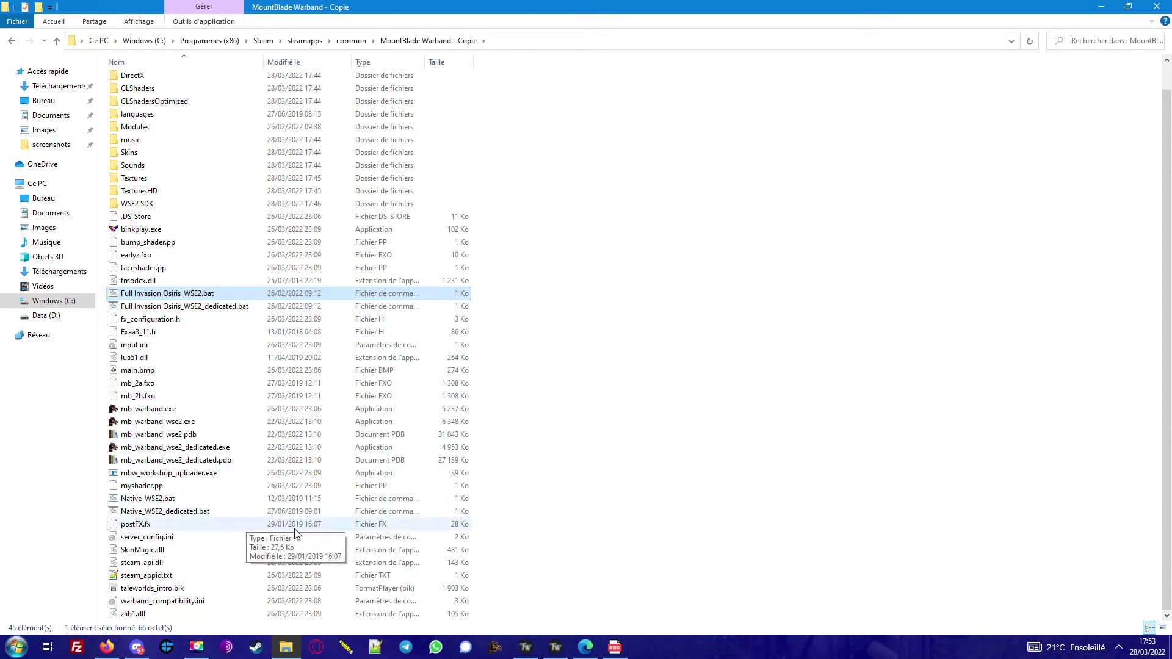
left_click(177, 422)
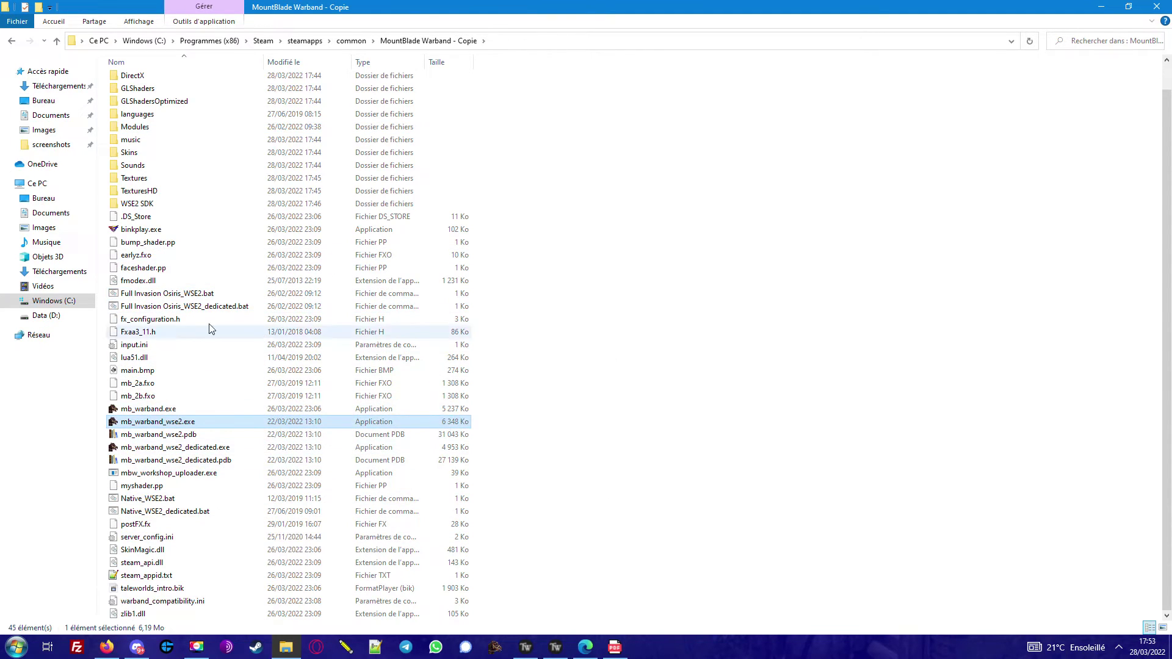
left_click(171, 295)
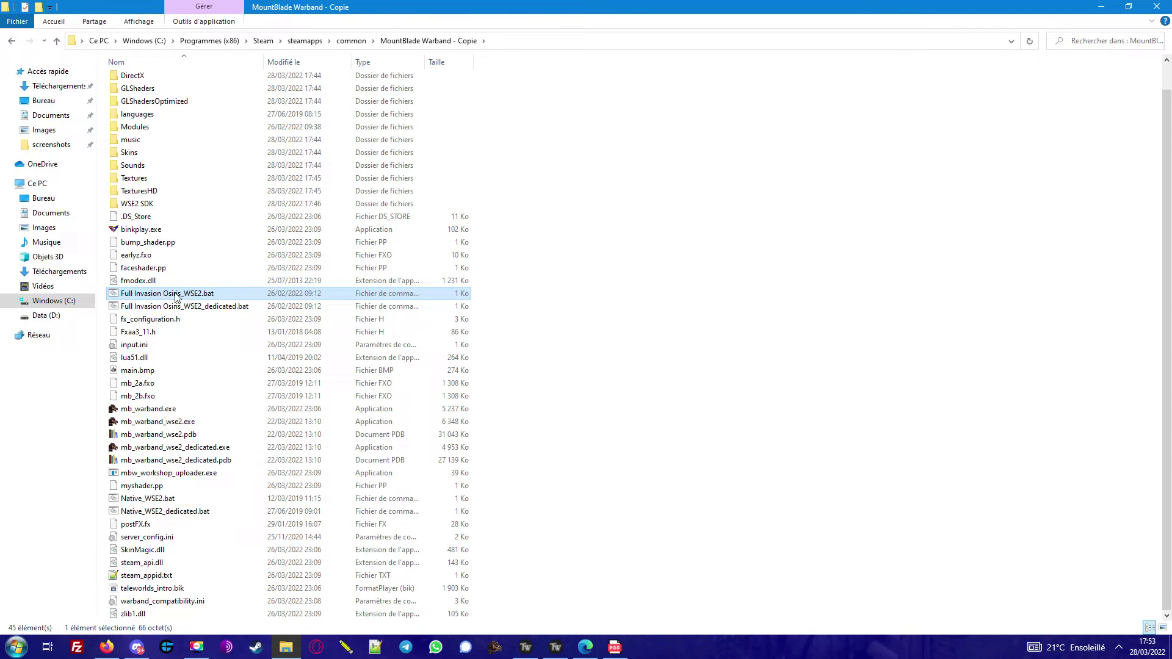
double_click(175, 295)
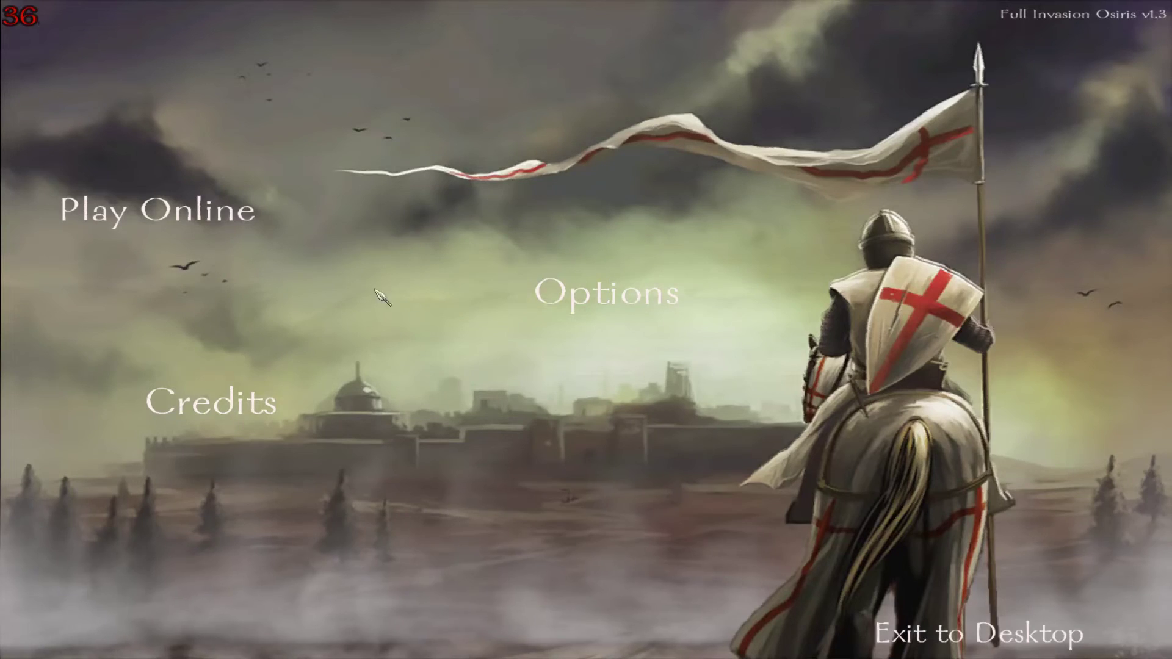
- Set the game language to fr on the Options Input page and confirm
left_click(538, 299)
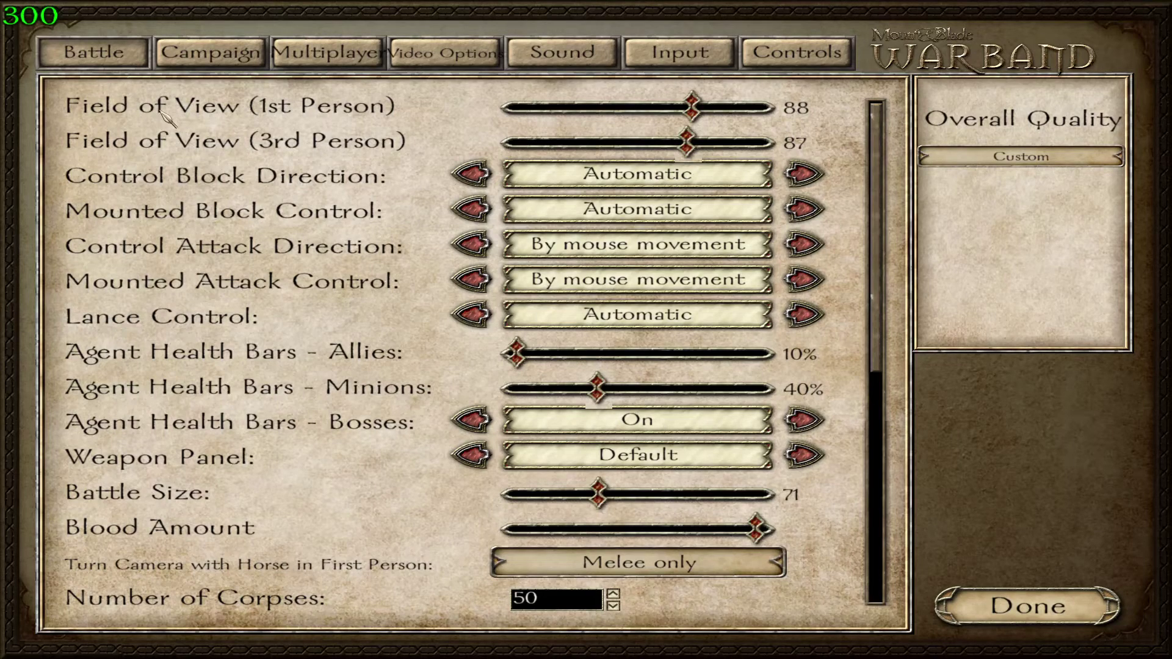
left_click(654, 54)
left_click(647, 97)
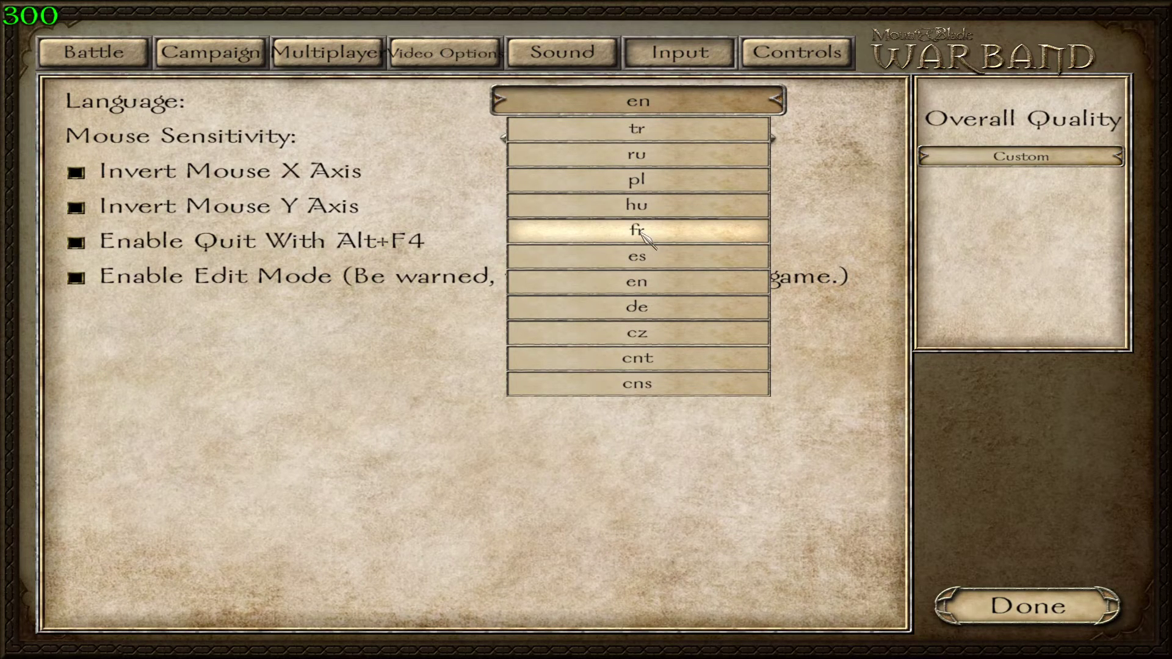
left_click(642, 233)
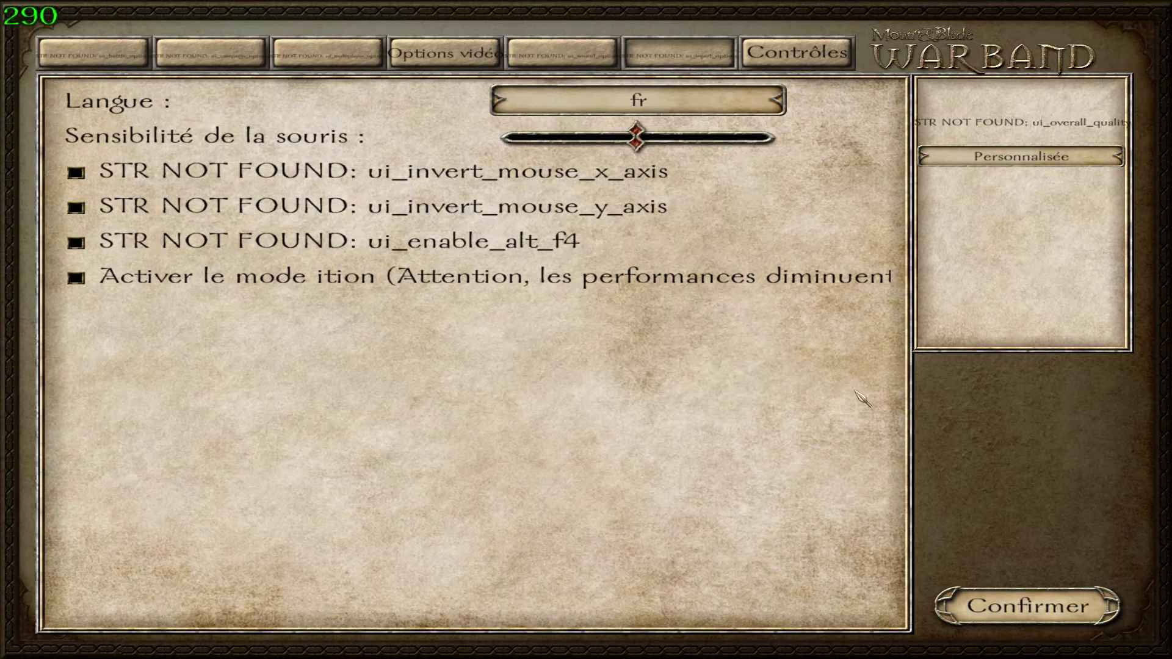
left_click(979, 604)
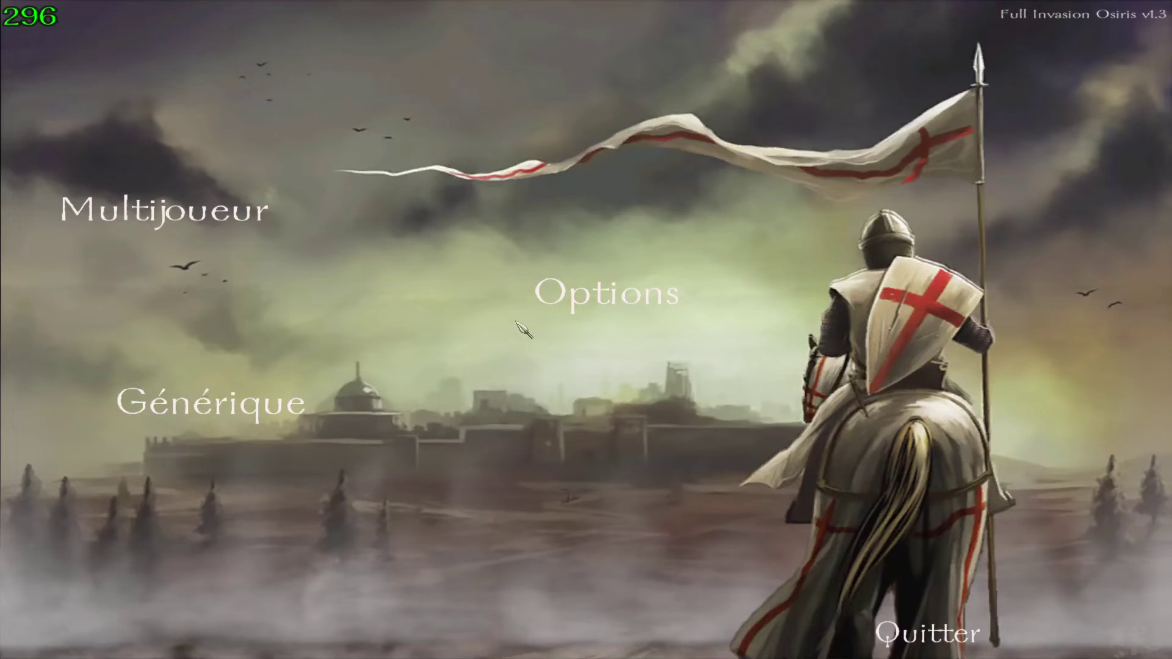
- Visit the multiplayer section, return to the main menu, and reopen Options
left_click(244, 212)
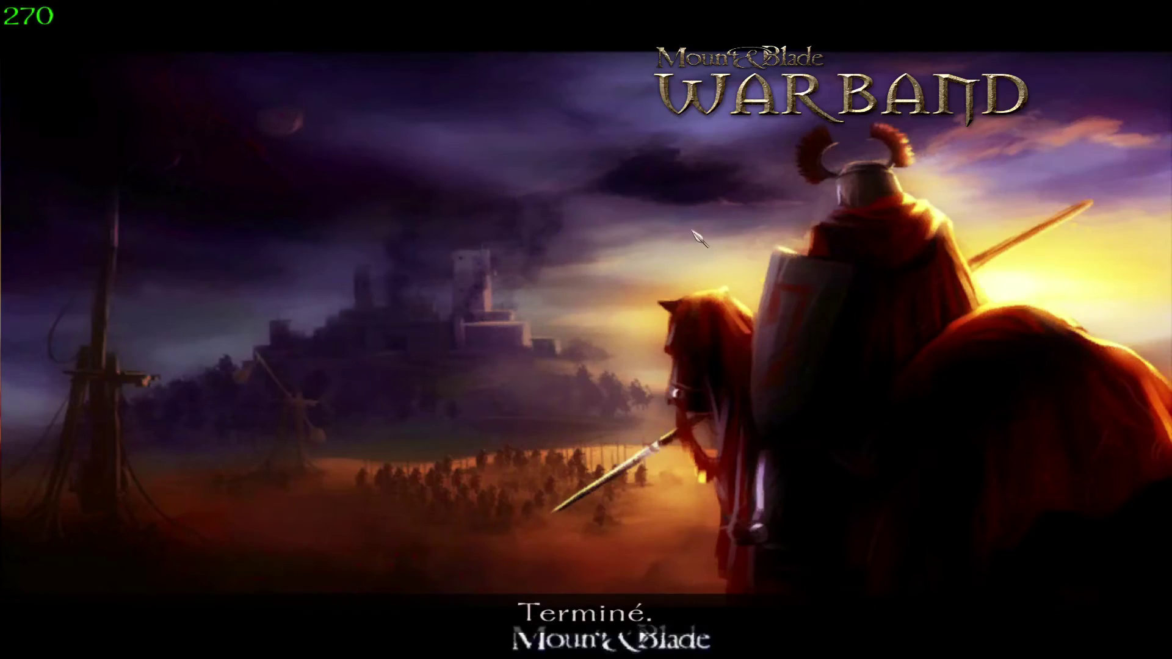
left_click(944, 586)
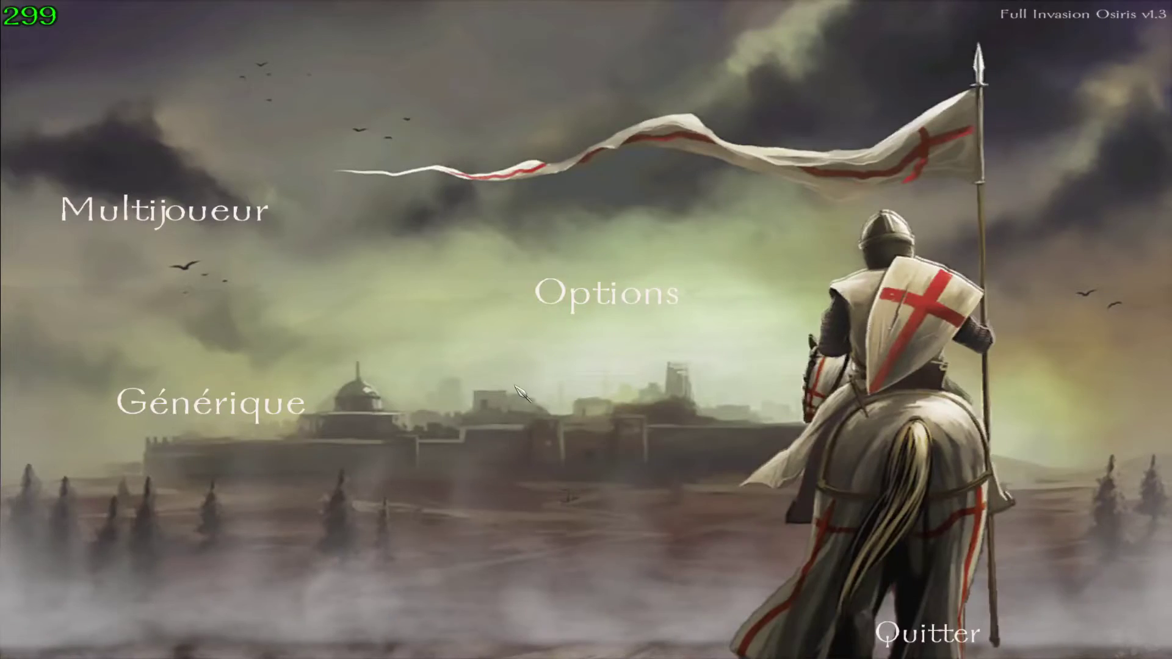
left_click(562, 286)
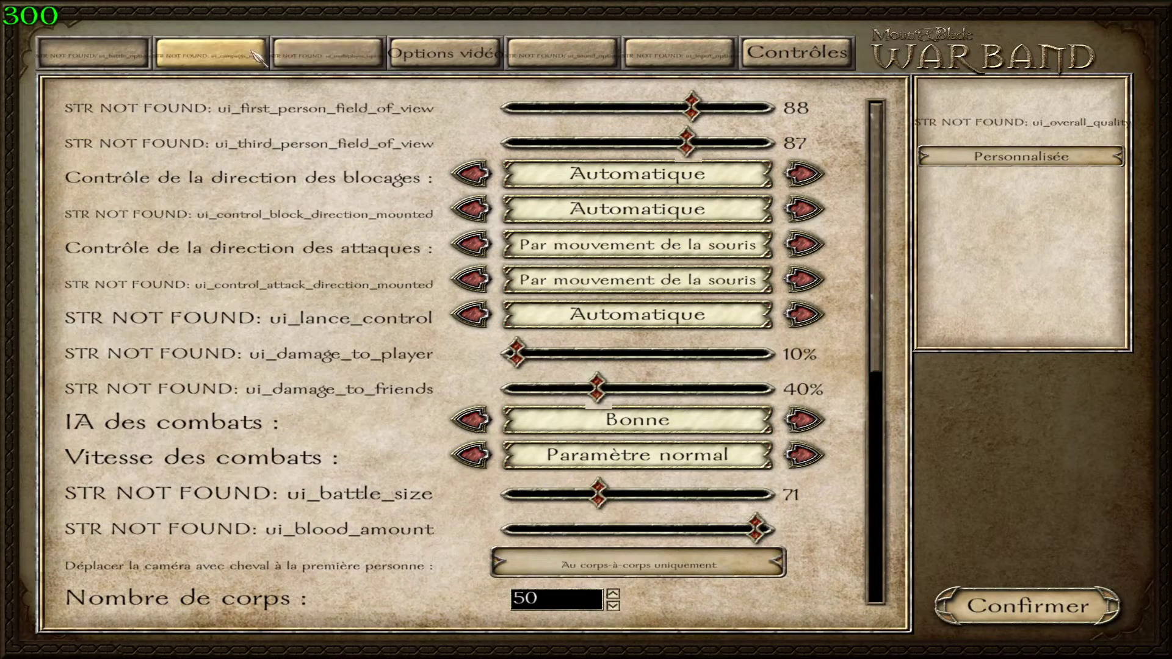
- Change the game language from fr to en on the Input settings page
left_click(431, 57)
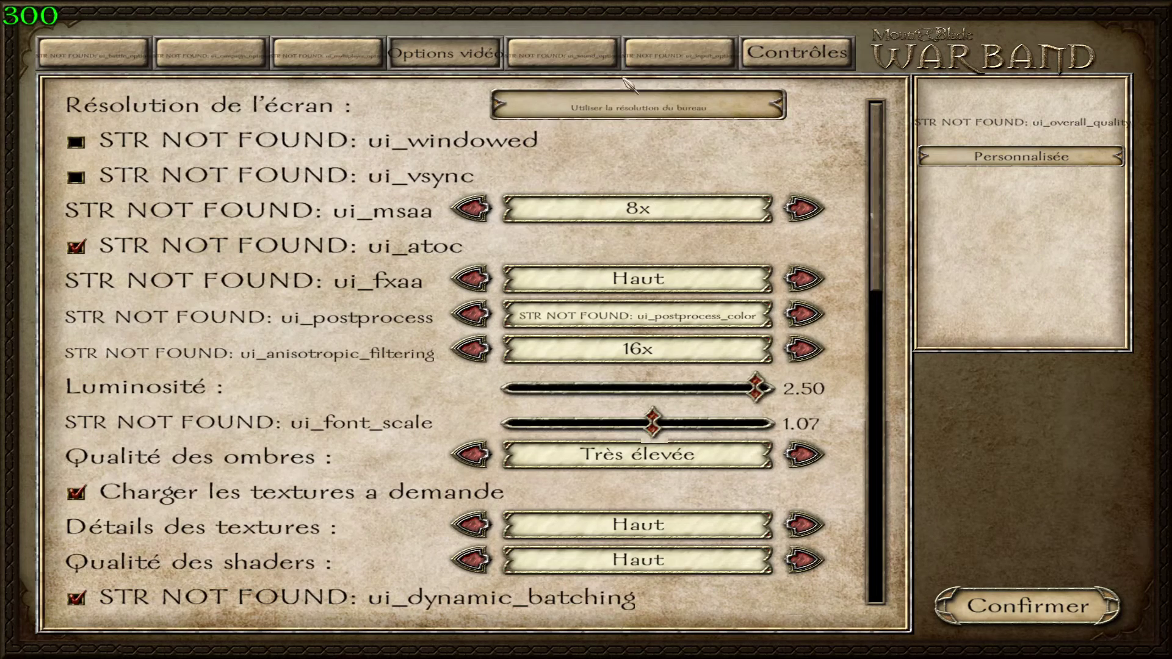
left_click(547, 61)
left_click(631, 61)
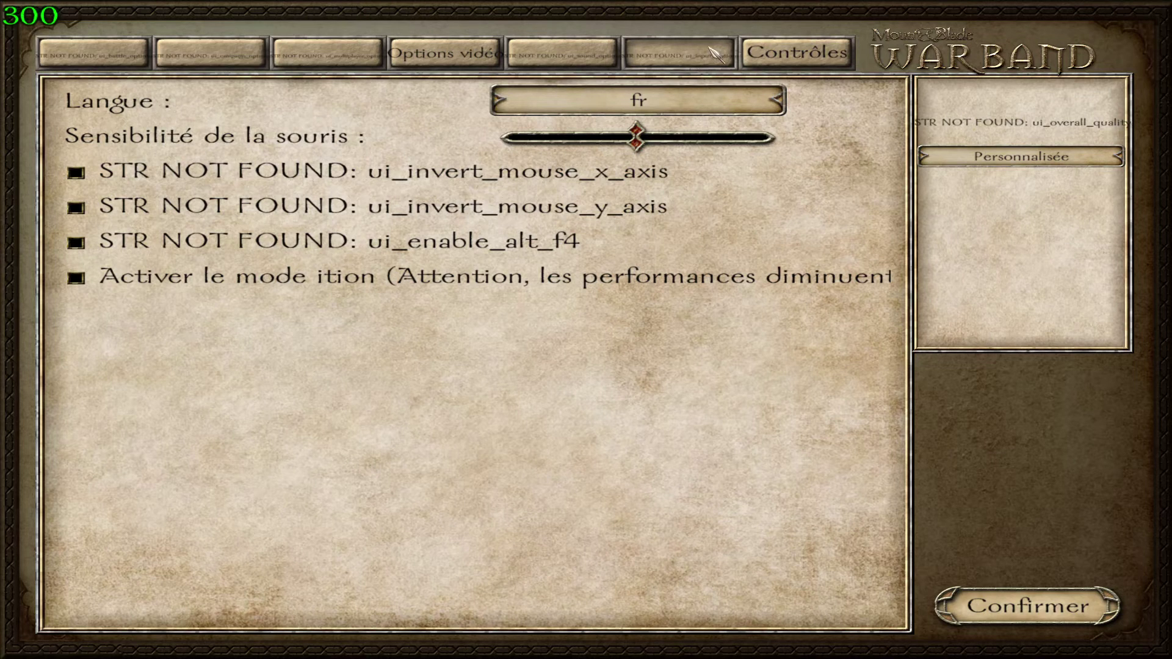
left_click(658, 105)
left_click(663, 282)
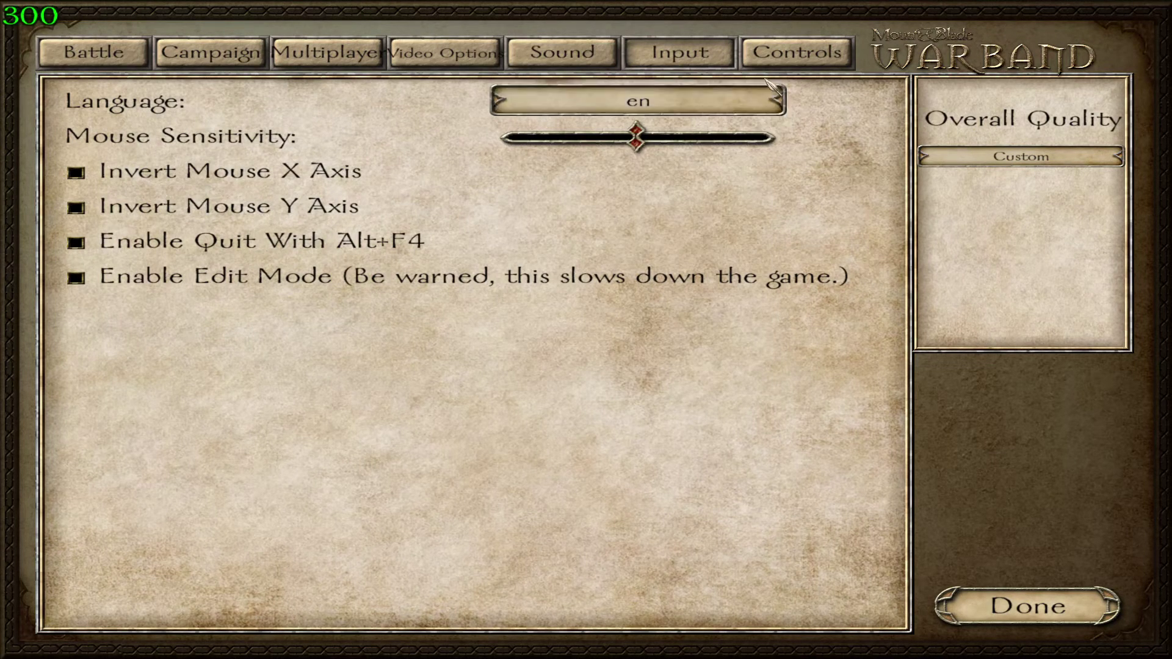
- Tick Windowed in Video Options, then untick it to return to fullscreen
left_click(467, 58)
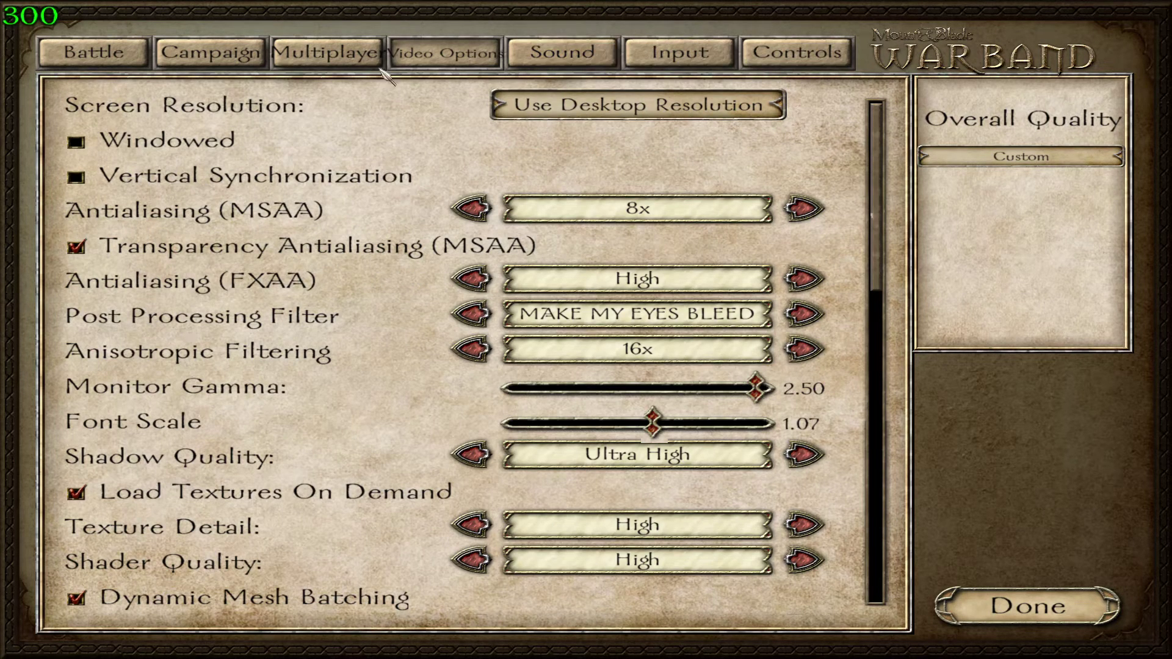
left_click(77, 142)
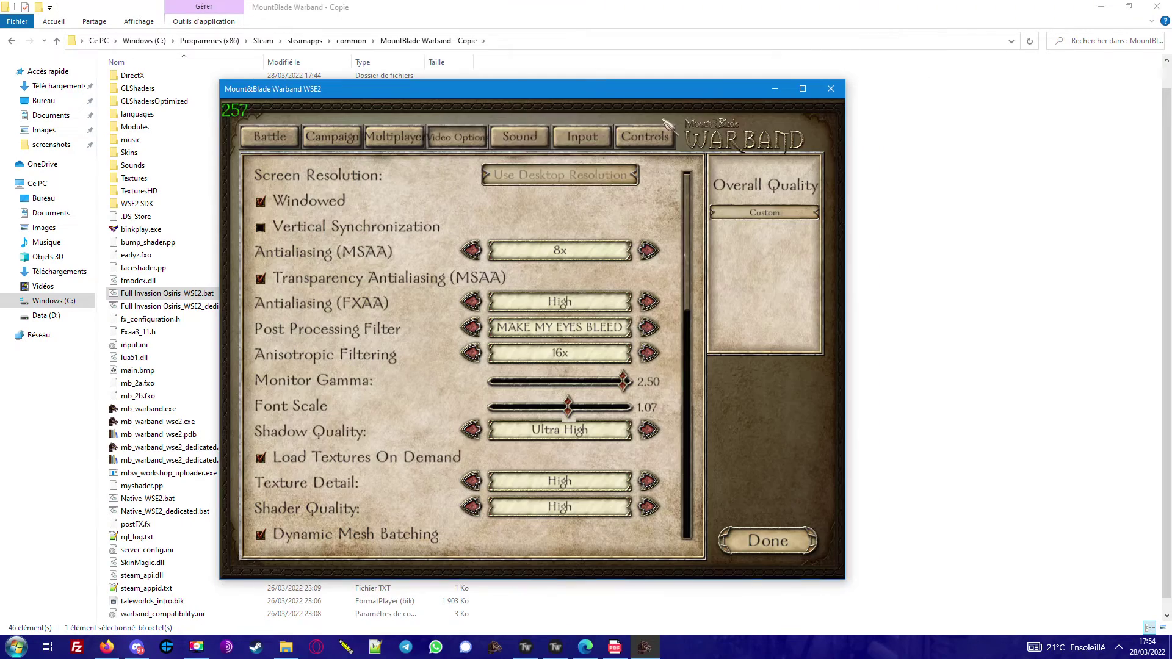
left_click(264, 202)
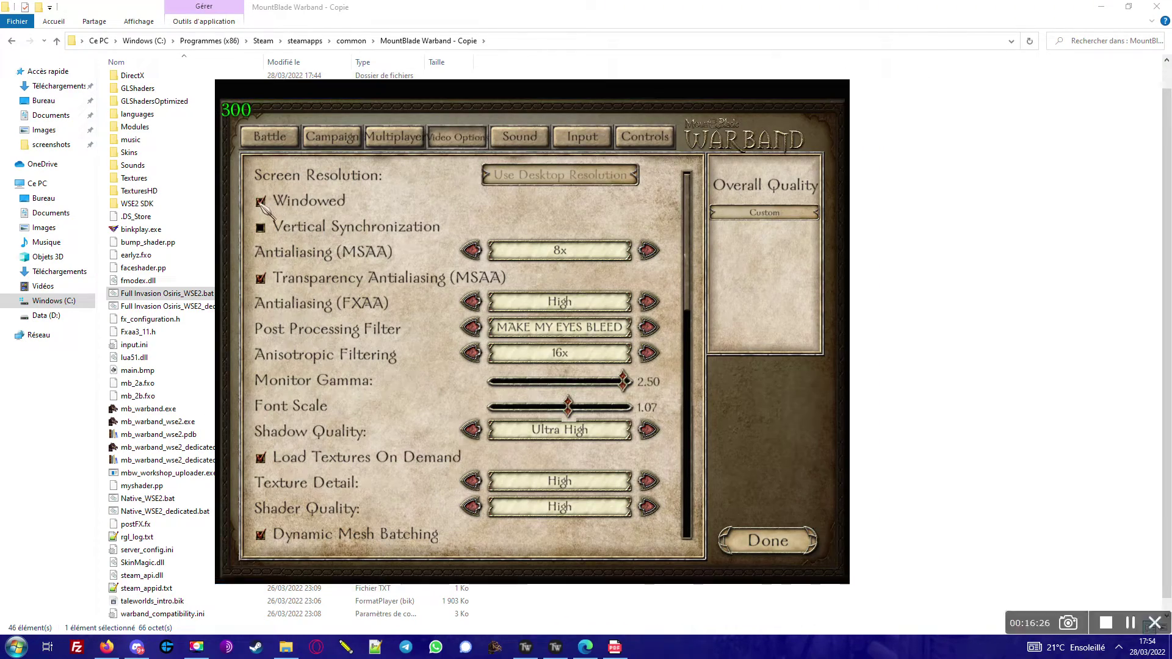
- Scroll through the Video Options list to review the high-quality settings
scroll(413, 307, "down", 5)
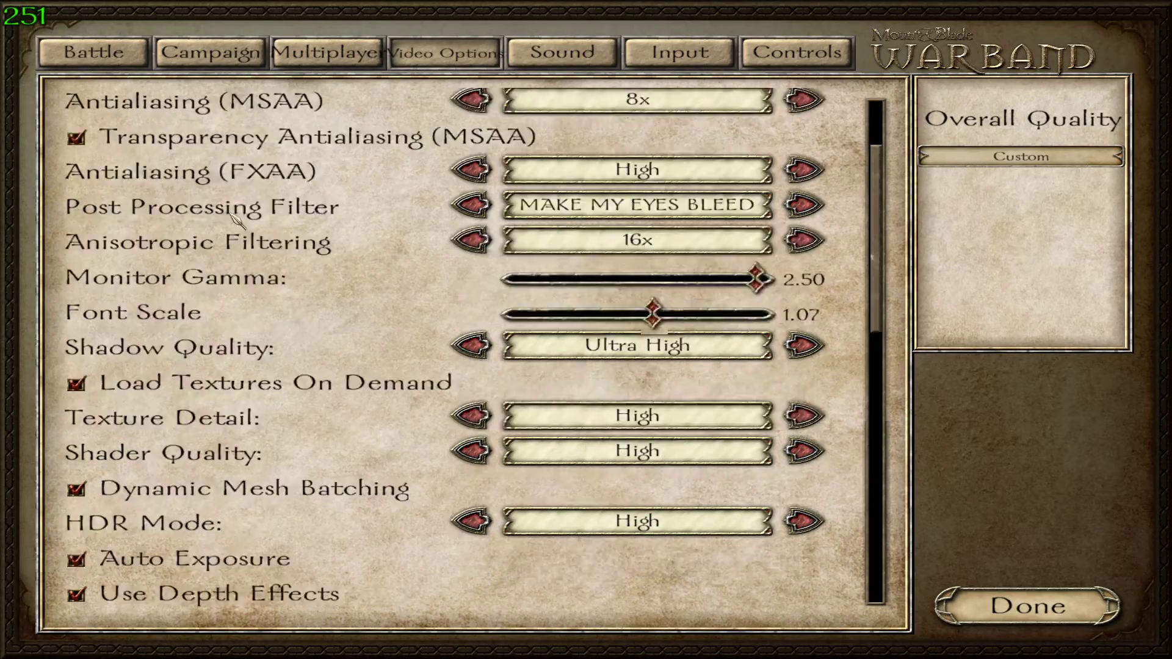
scroll(413, 308, "up", 5)
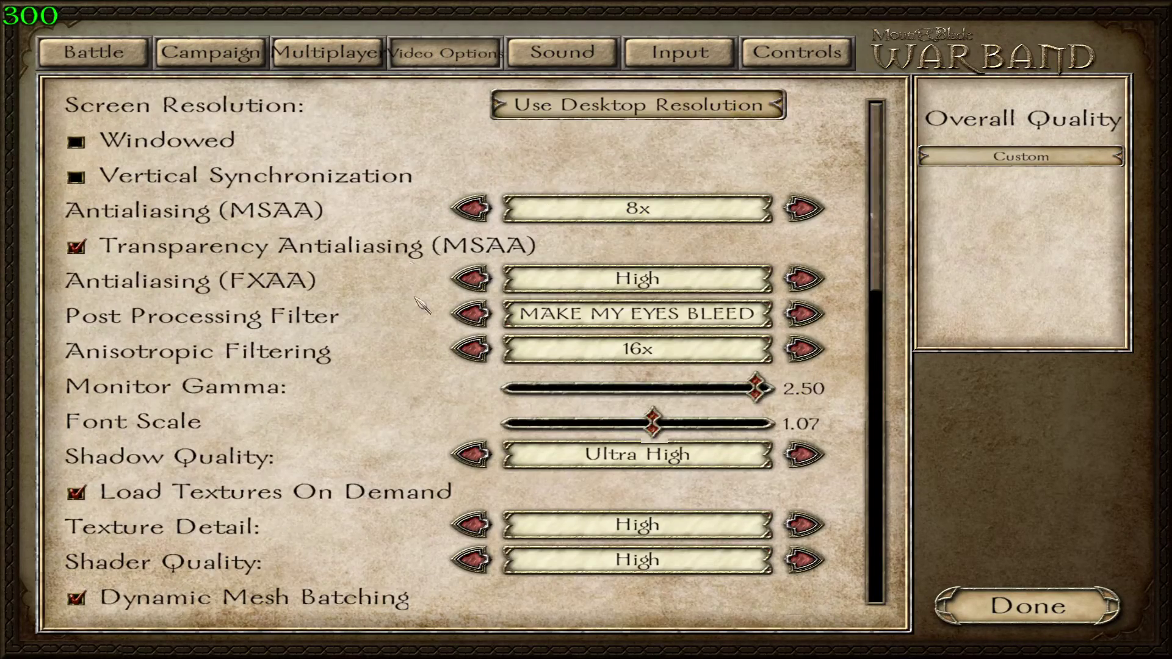
scroll(423, 306, "down", 9)
scroll(384, 421, "up", 9)
scroll(511, 262, "down", 1)
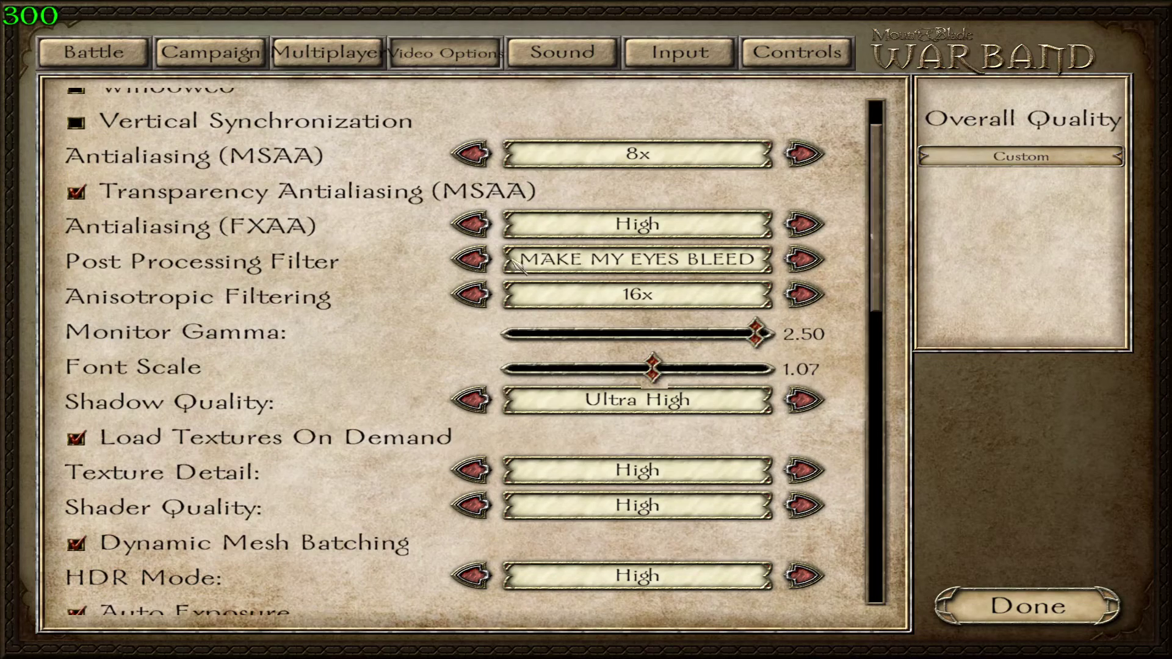
scroll(315, 277, "down", 3)
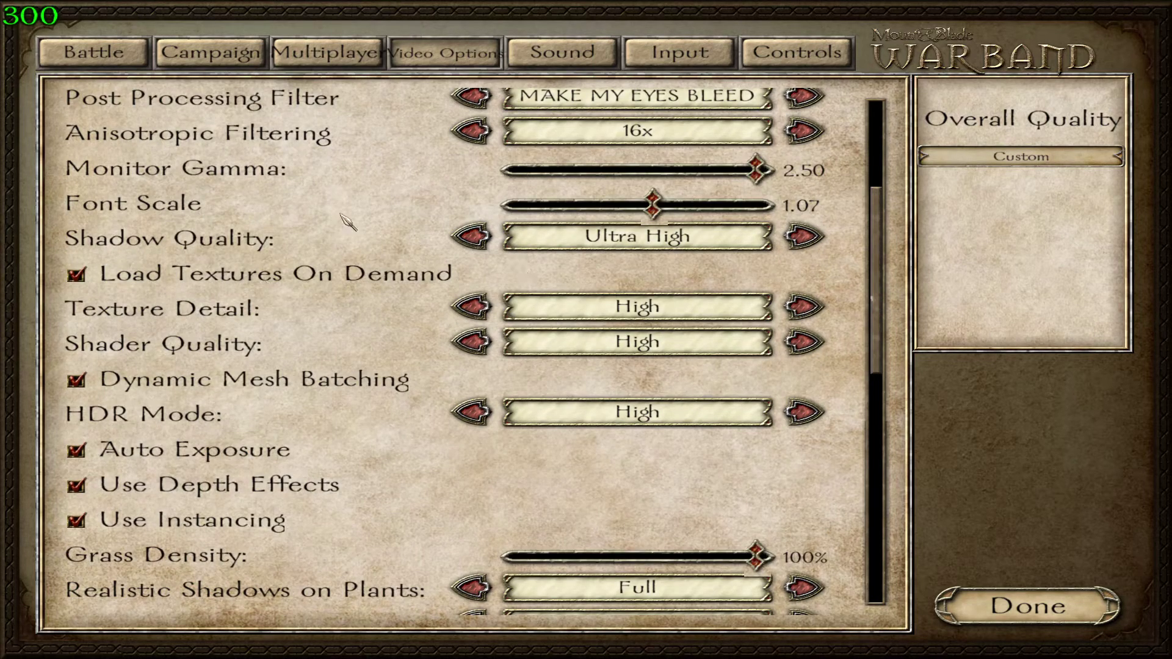
scroll(379, 305, "down", 6)
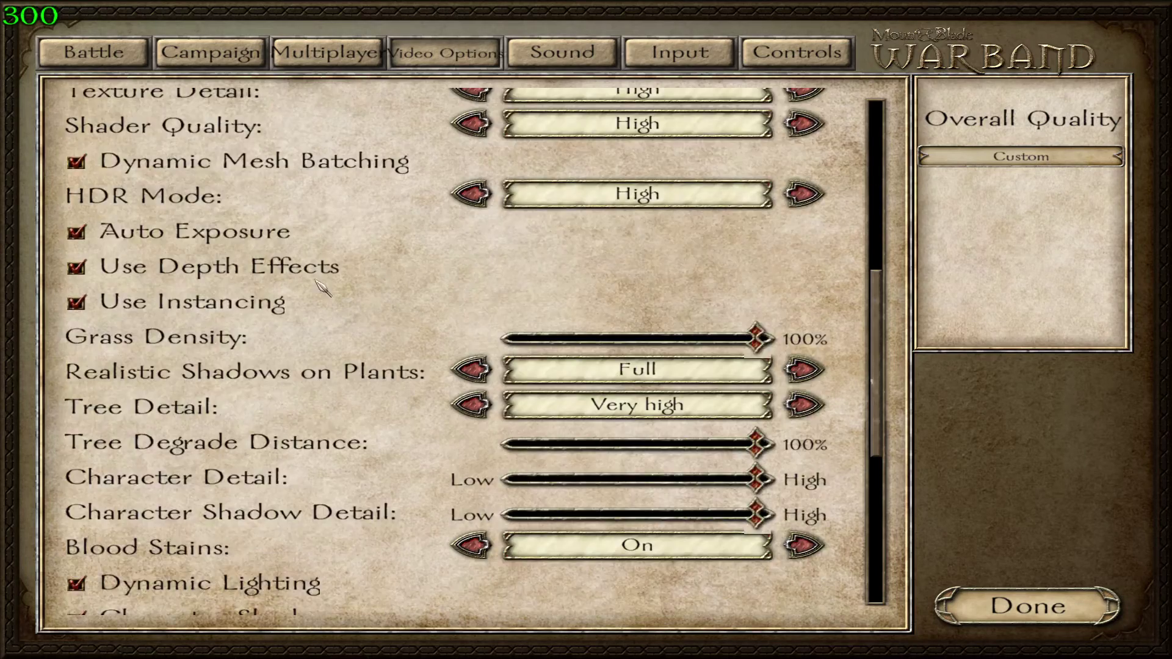
scroll(226, 391, "down", 5)
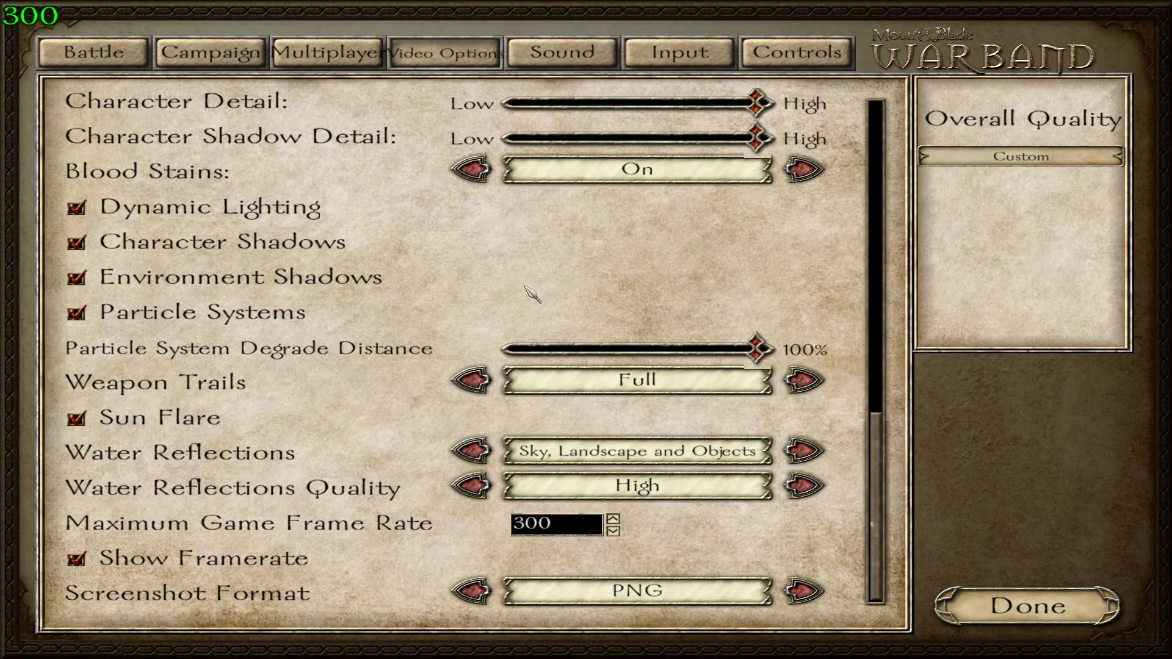
scroll(426, 254, "up", 10)
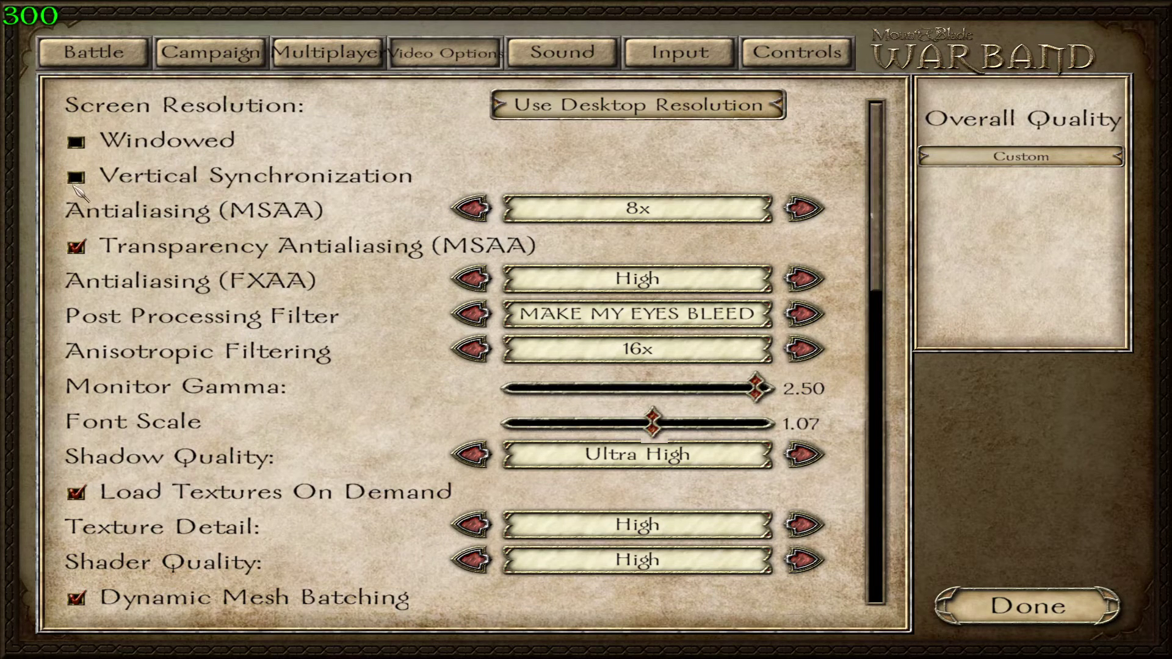
- Read the Vertical Synchronization description, then bring up the Battle options page
mouse_move(81, 180)
mouse_move(273, 171)
left_click(129, 61)
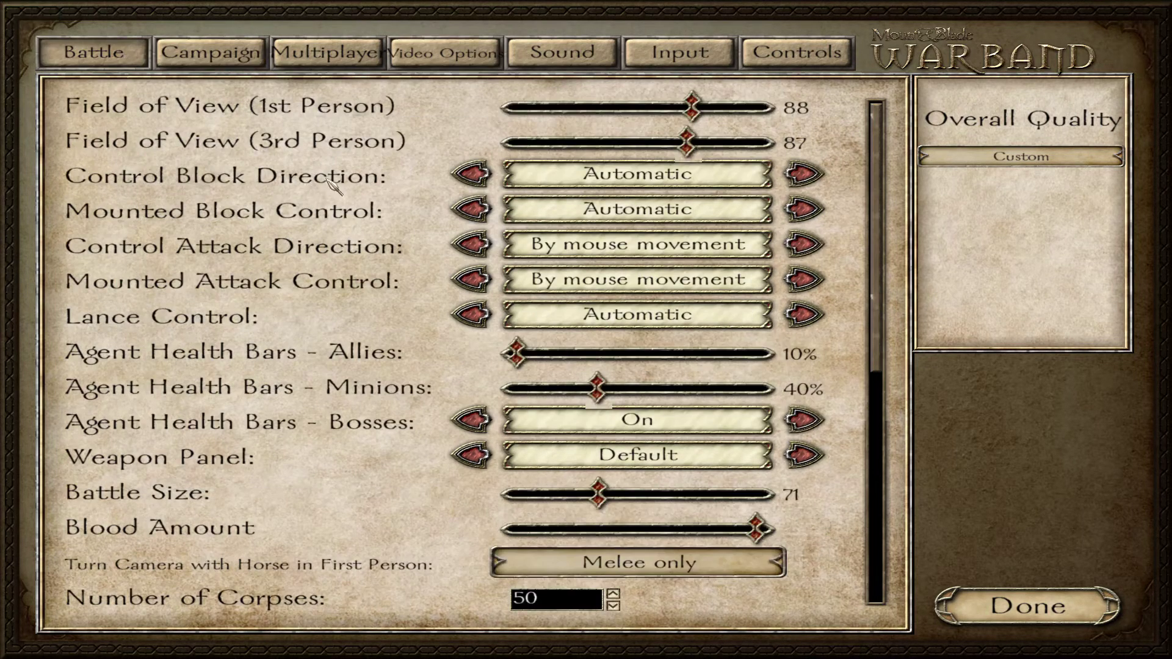
- Pick Eorling Militiaman, equip a spear and Tunic with vest, and spawn into battle
key("Escape")
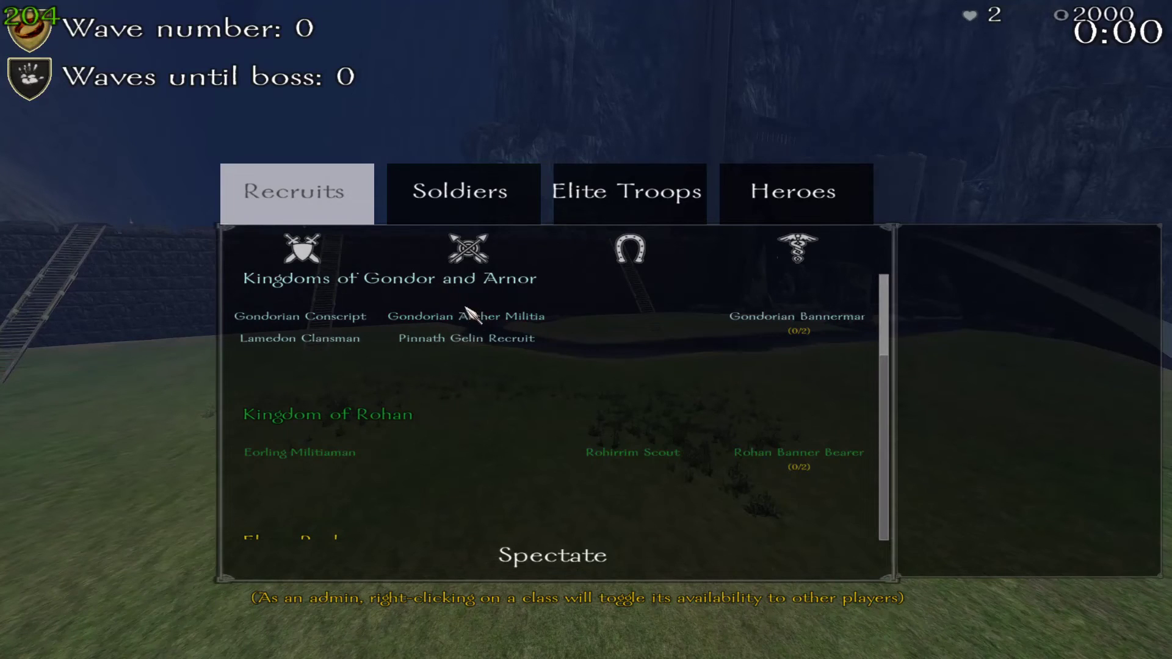
left_click(299, 452)
left_click(300, 452)
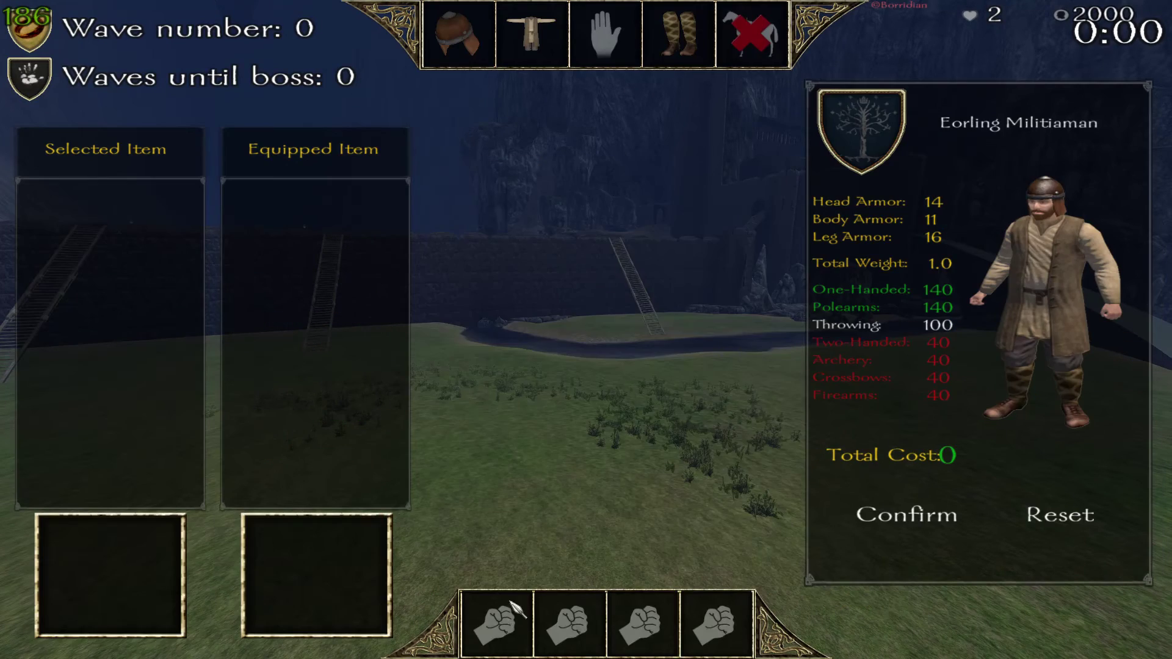
left_click(518, 611)
left_click(565, 455)
left_click(532, 33)
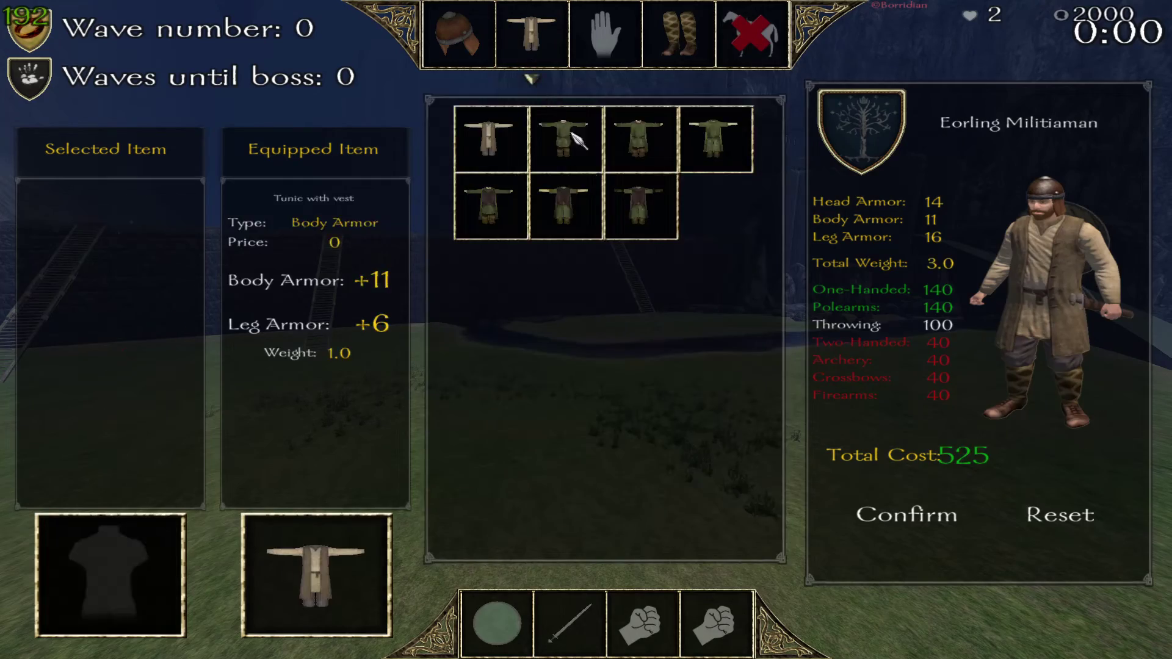
left_click(562, 130)
left_click(907, 515)
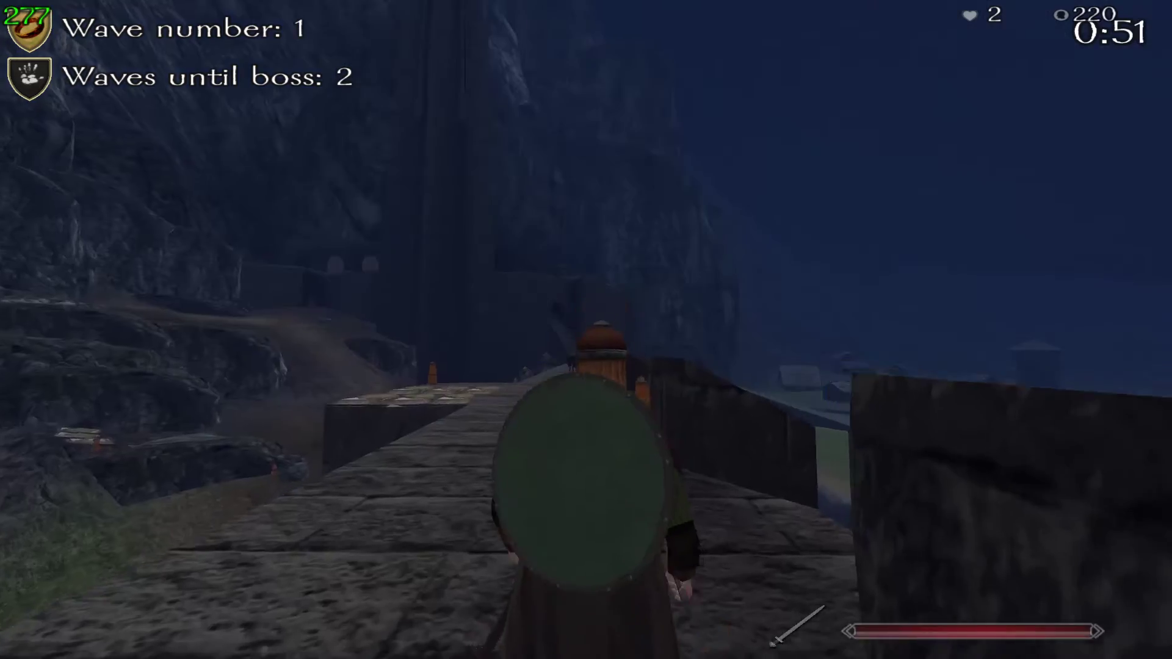
- Advance along the wall, open the game options, then close them to resume the battle
key("w")
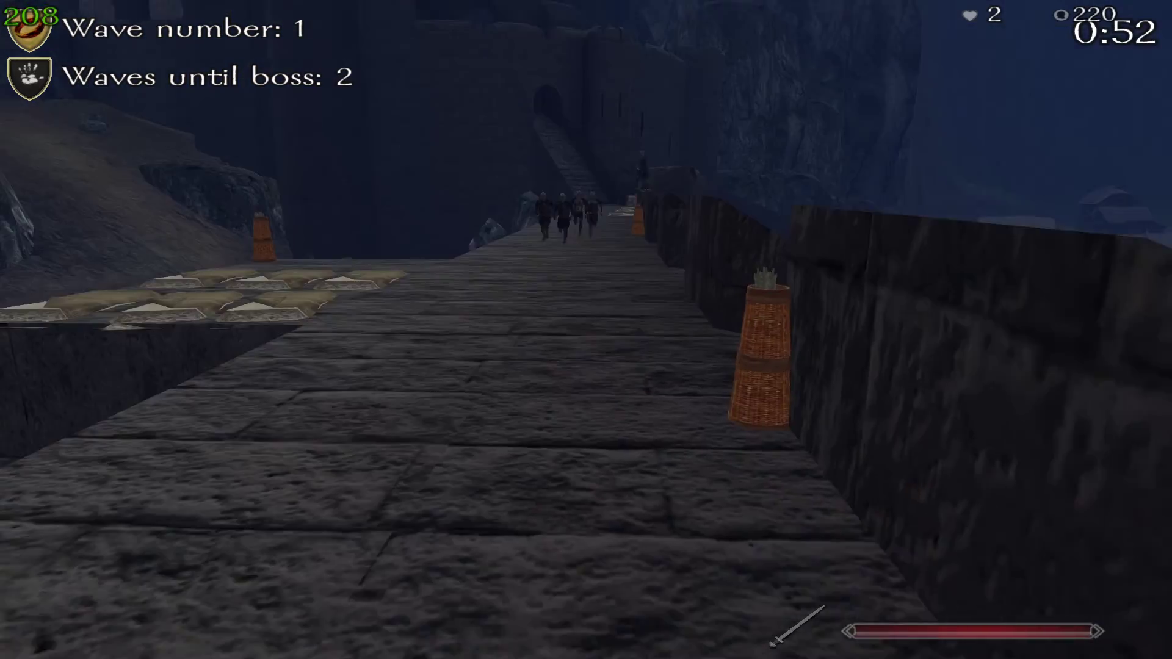
key("w")
key("Escape")
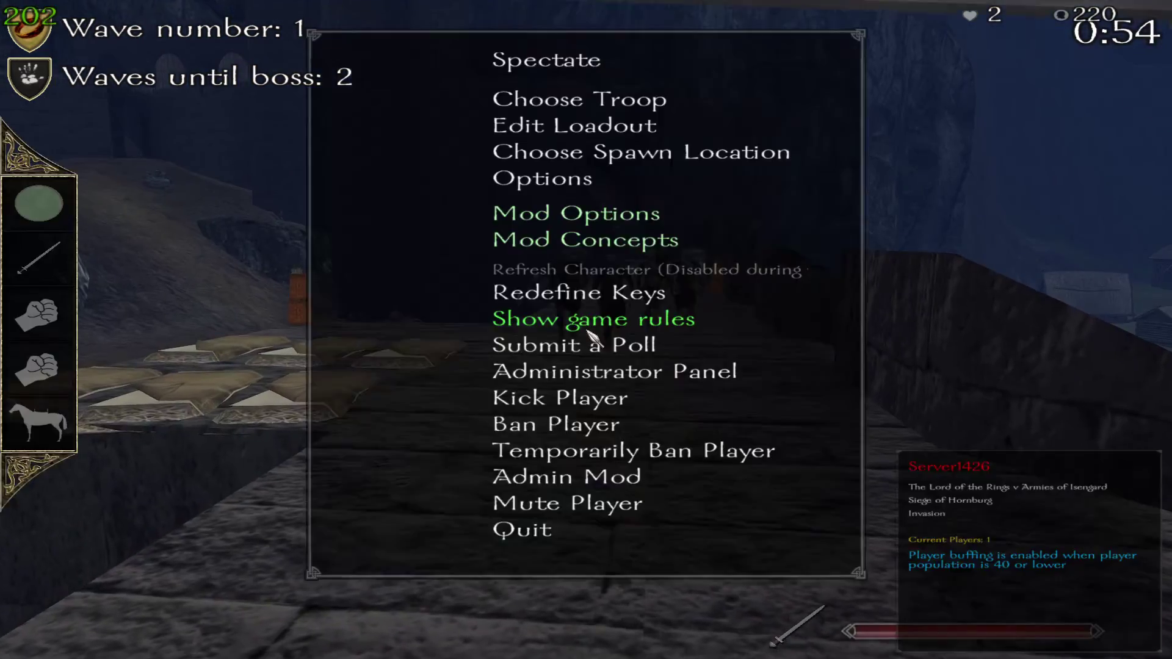
key("Escape")
key("Escape")
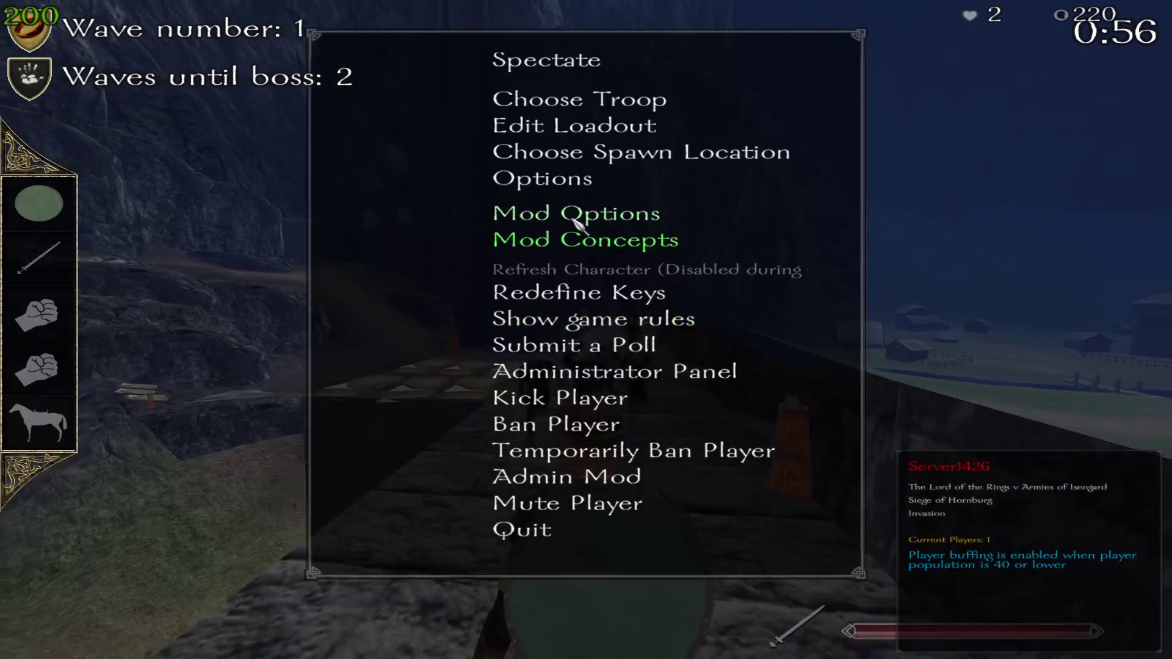
left_click(542, 178)
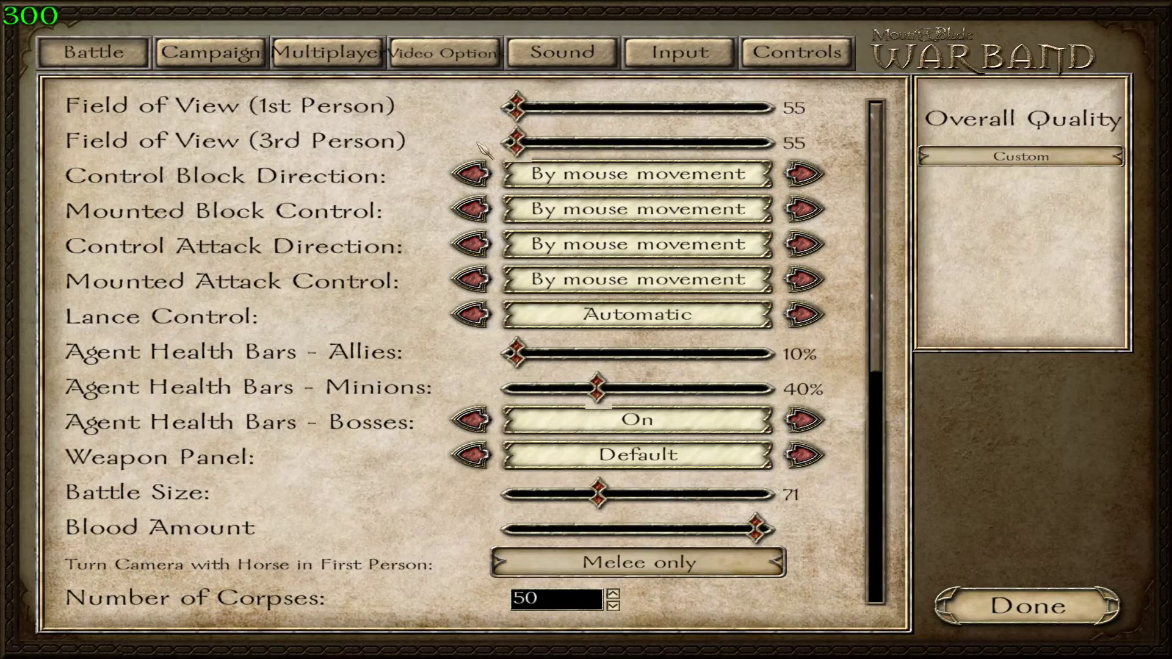
left_click(1026, 606)
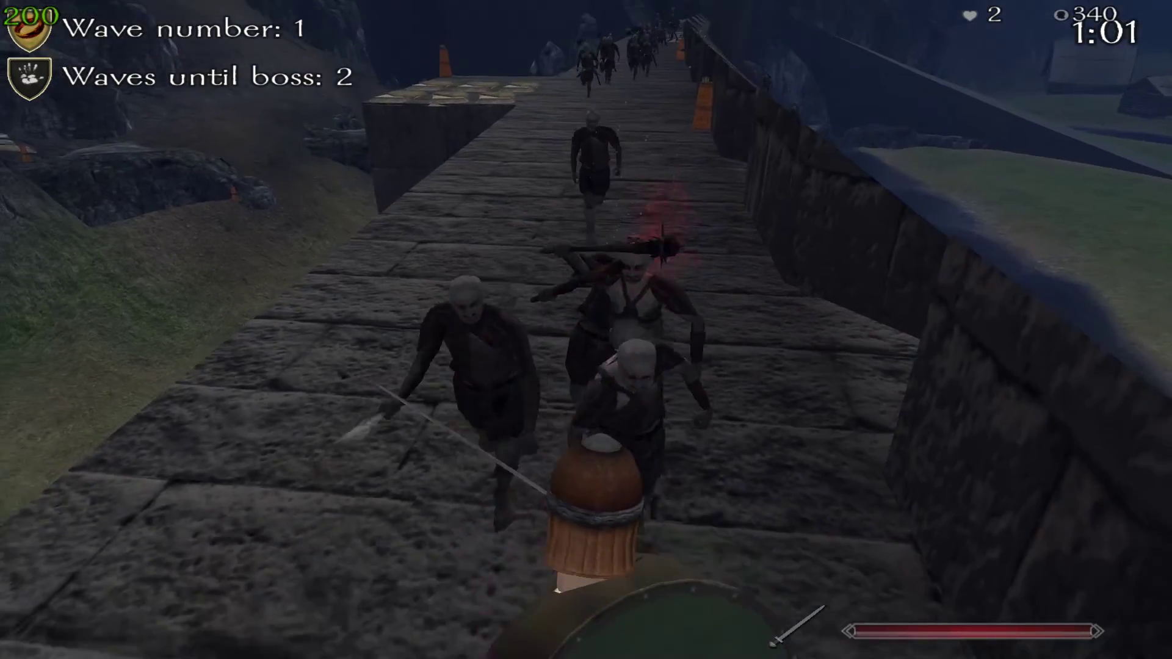
- Fight the zombies on the wall with repeated sword swings, backing away between hits
left_click(586, 330)
key("s")
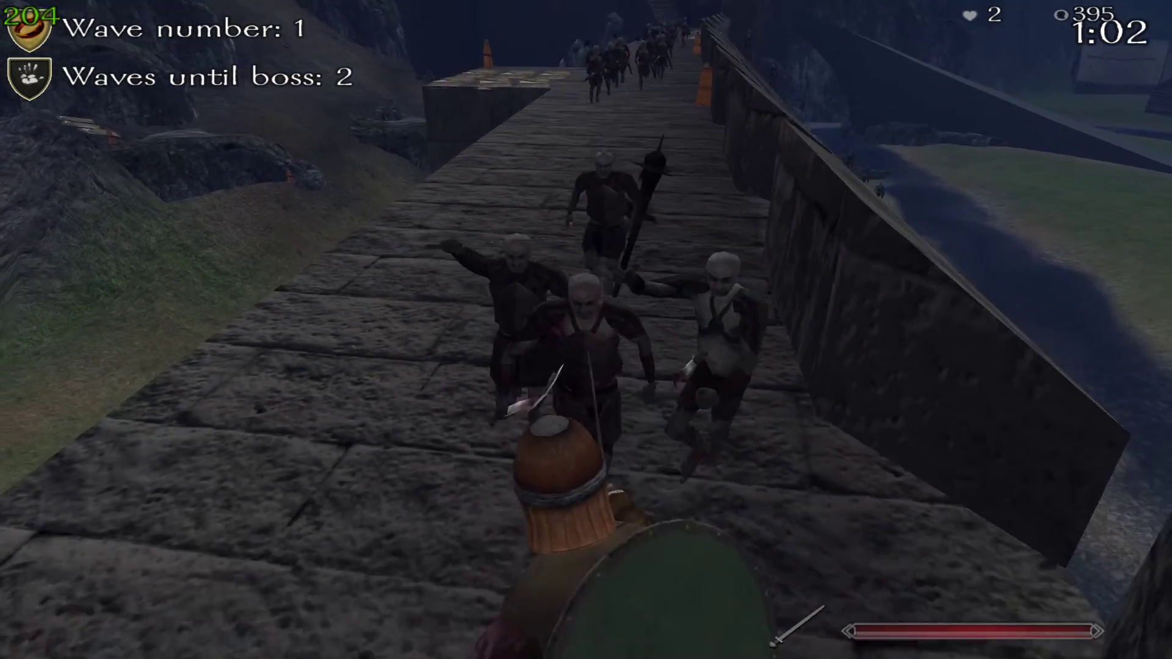
left_click(587, 330)
left_click(587, 330)
left_click(586, 330)
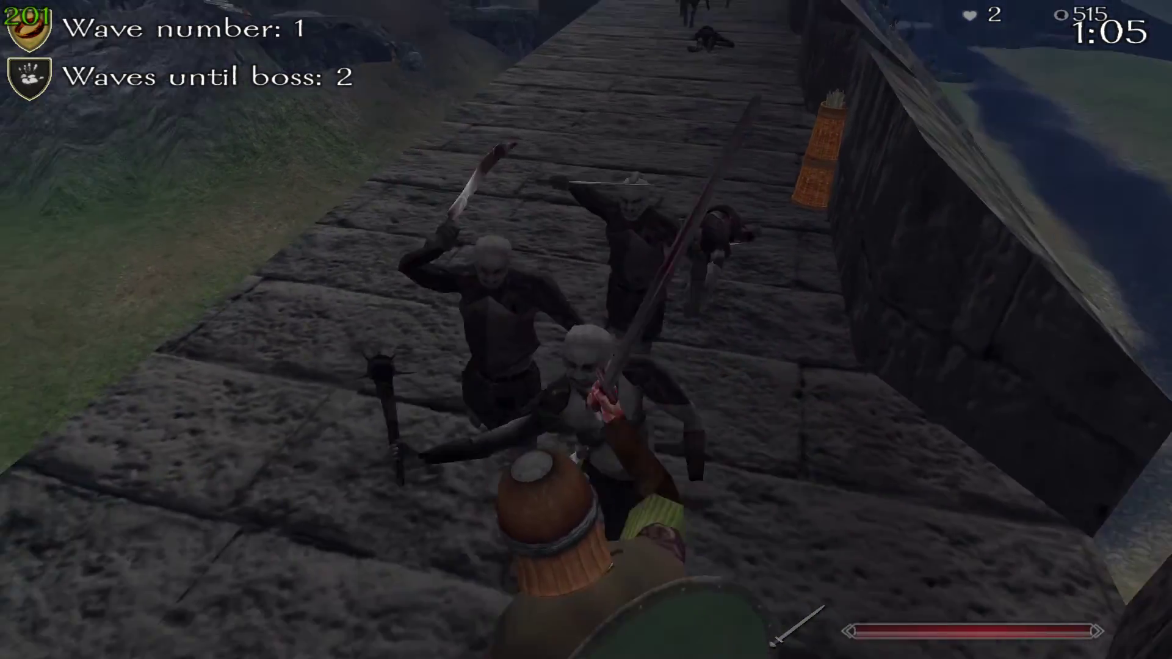
left_click(586, 330)
left_click(586, 330)
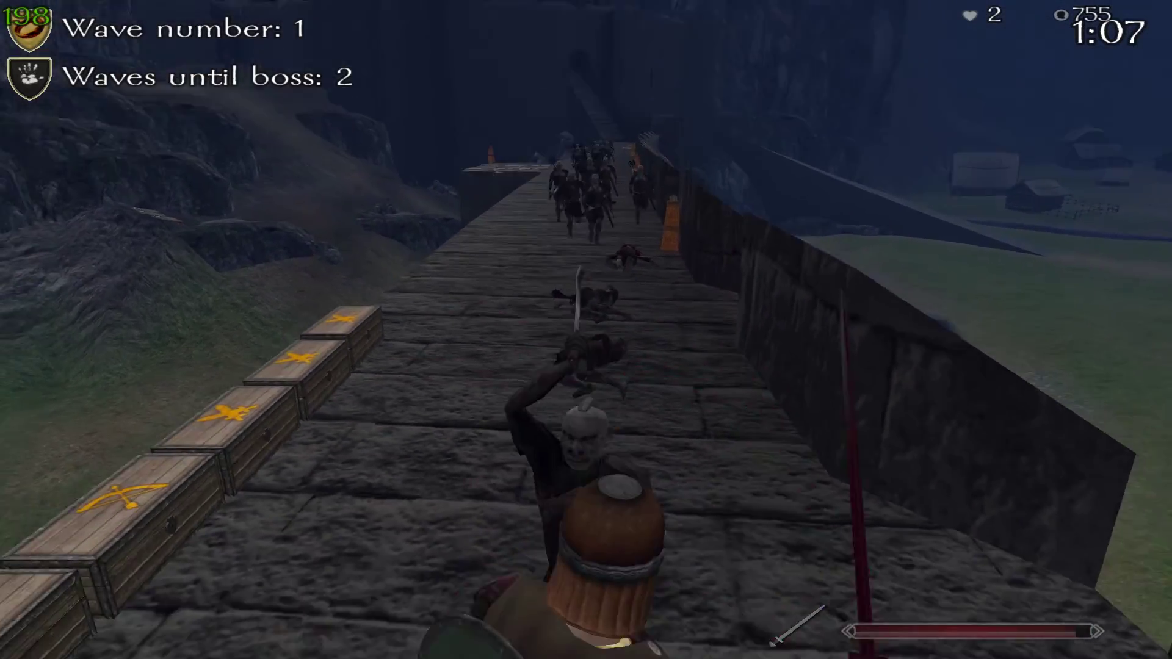
left_click(586, 329)
key("s")
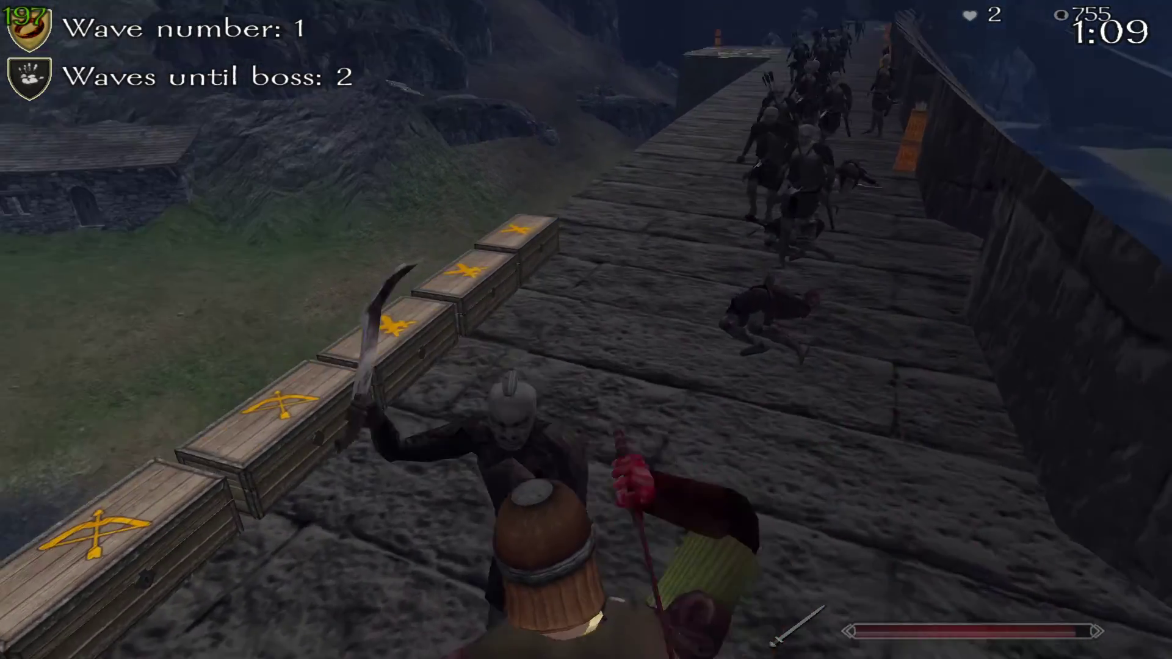
left_click(586, 330)
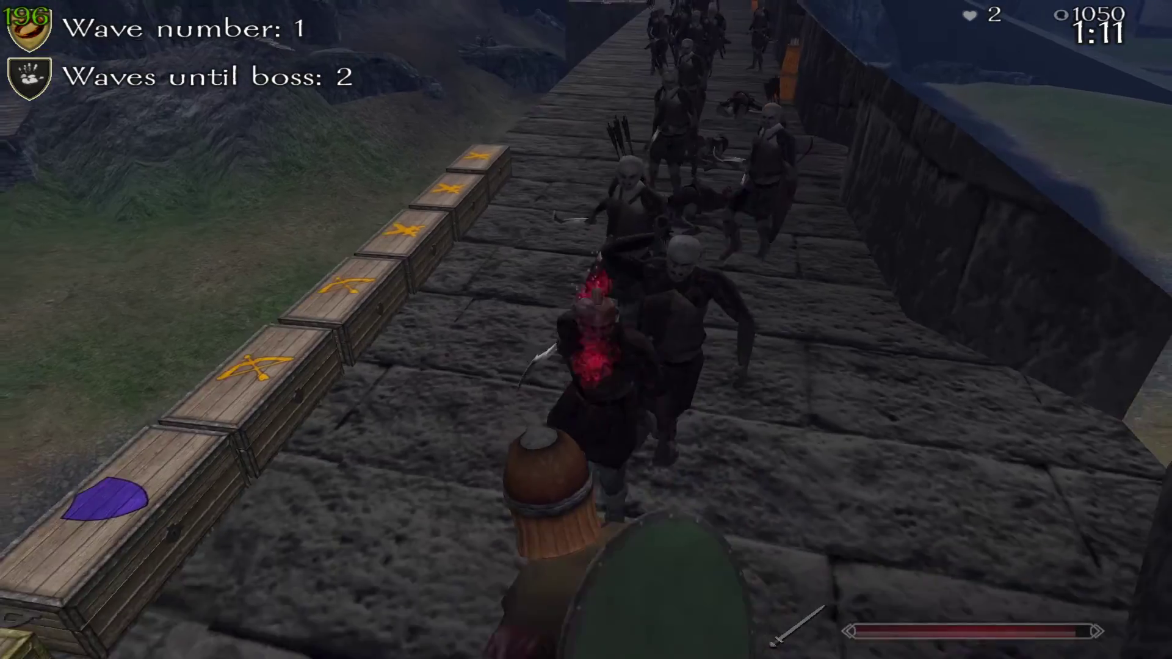
left_click(586, 330)
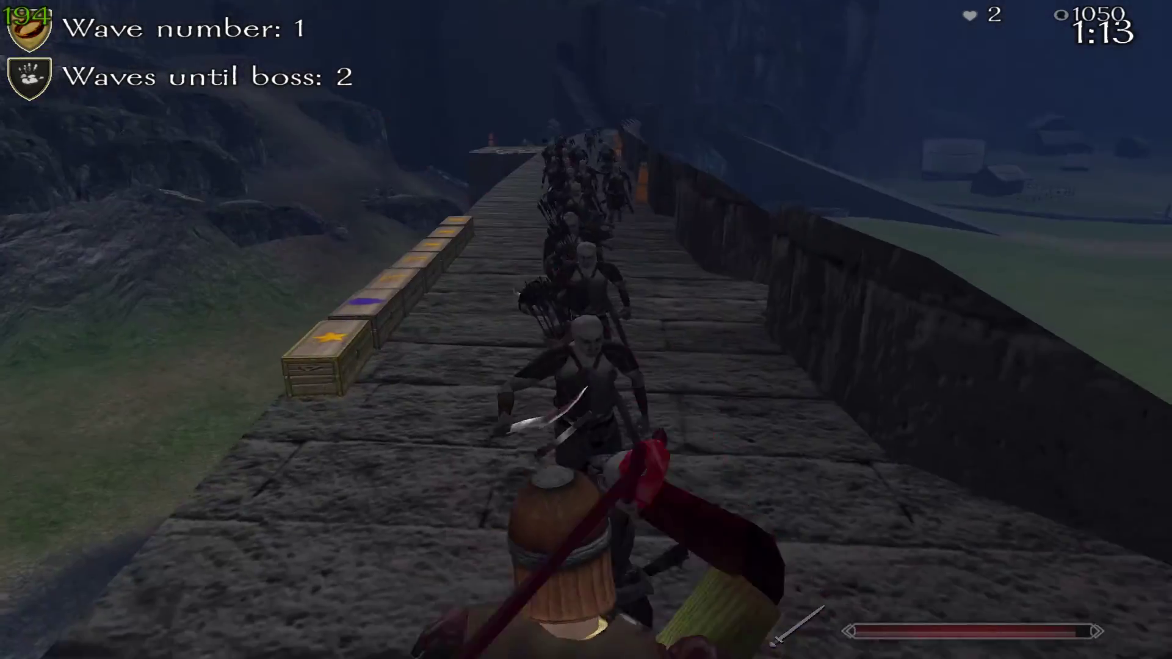
key("s")
left_click(586, 330)
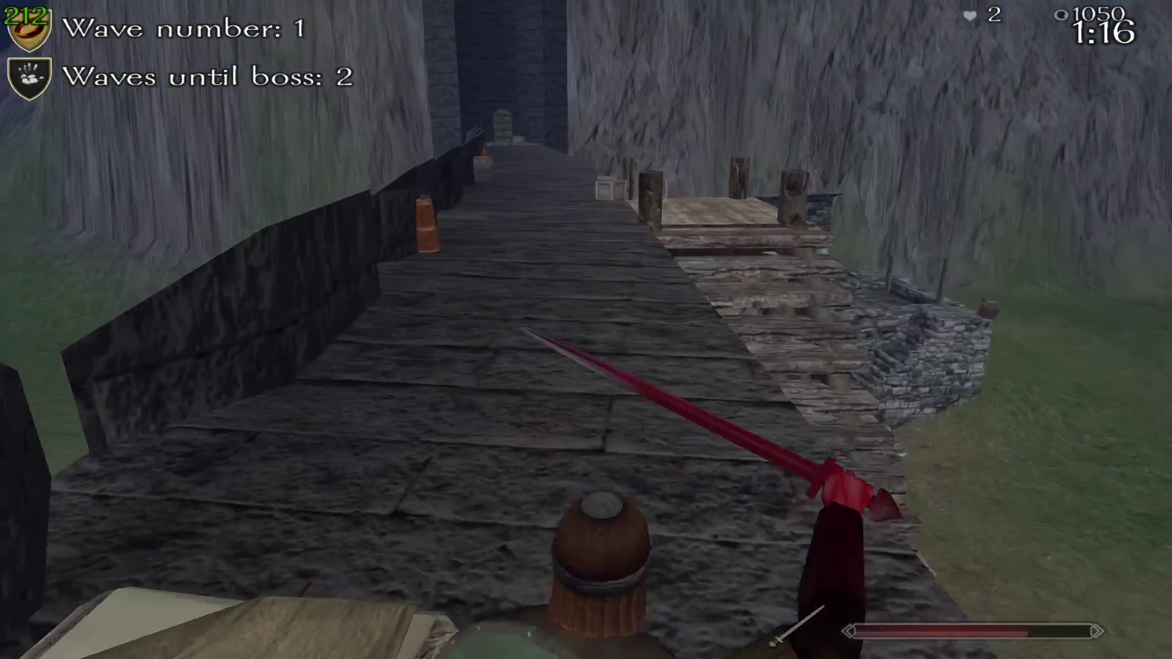
- Open the game options from the in-game menu while running down the wooden stairs
key("Escape")
left_click(542, 178)
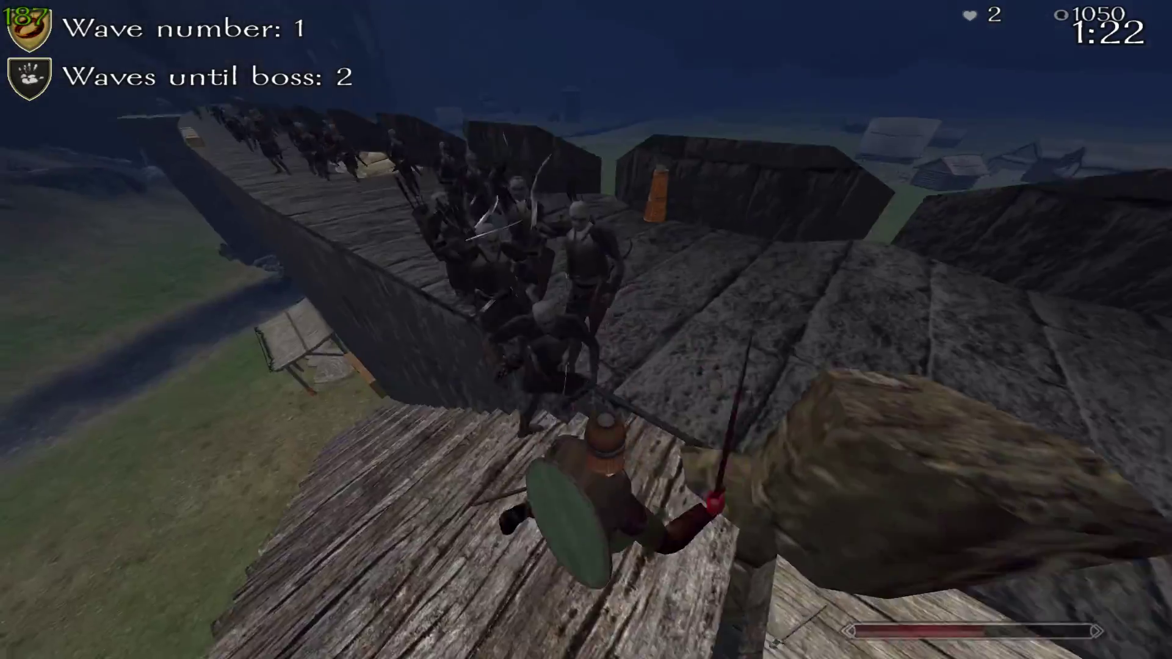
key("w")
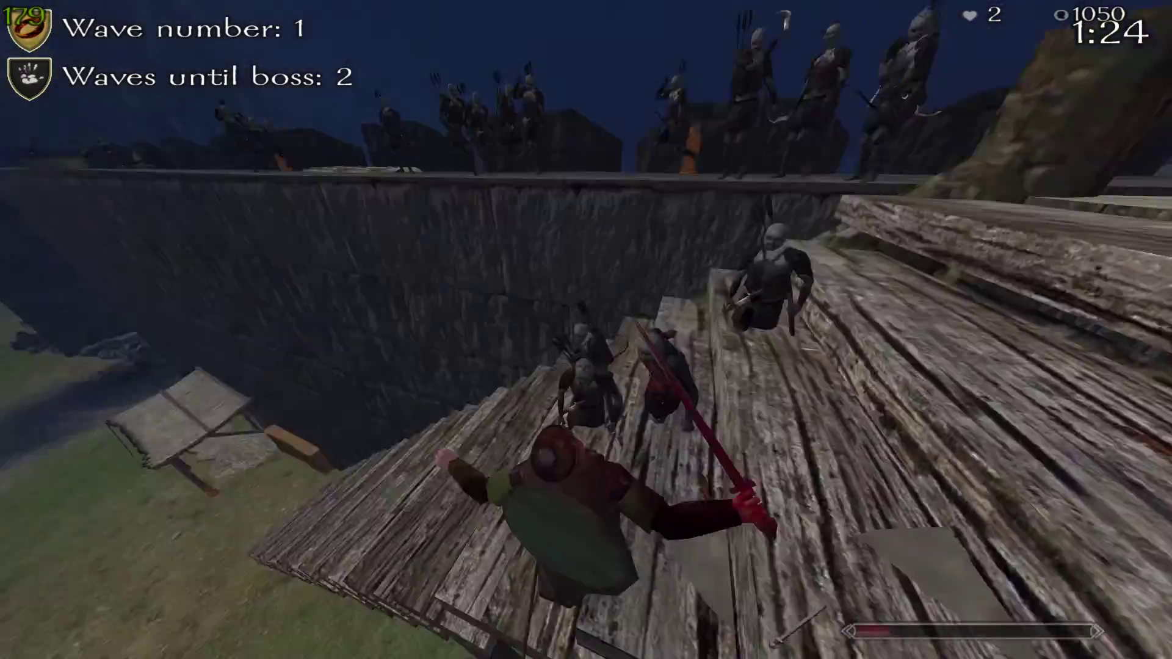
key("w")
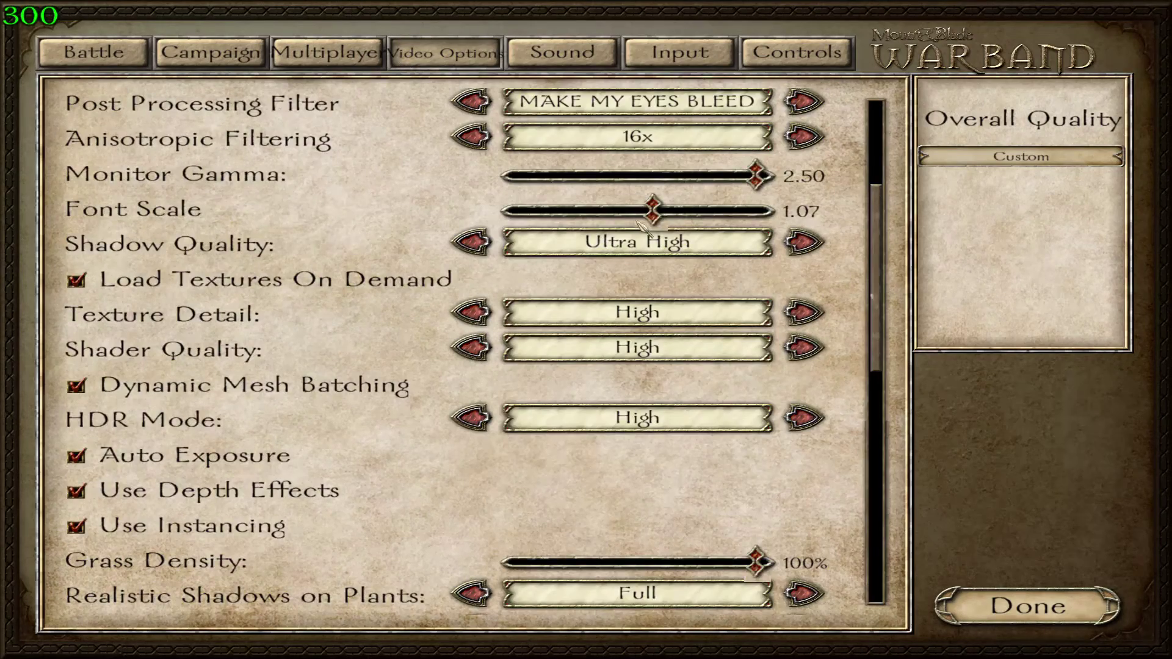
- Shrink the font scale to about 0.5 and apply the video settings
left_click_drag(655, 210, 529, 213)
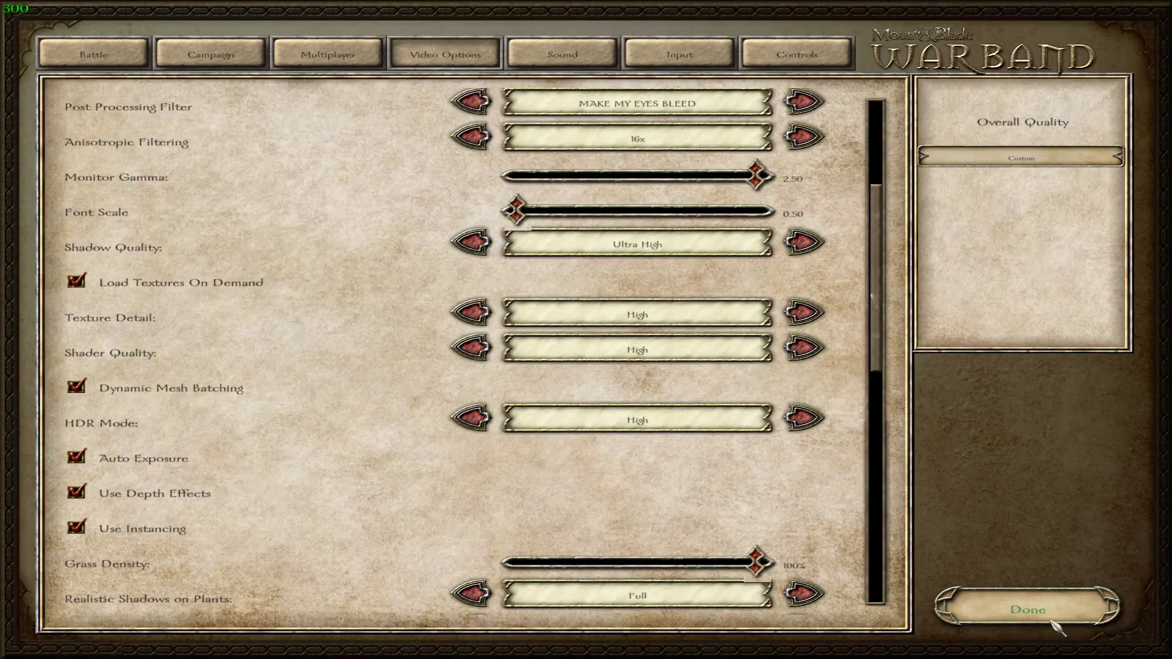
left_click(1052, 622)
key("Tab")
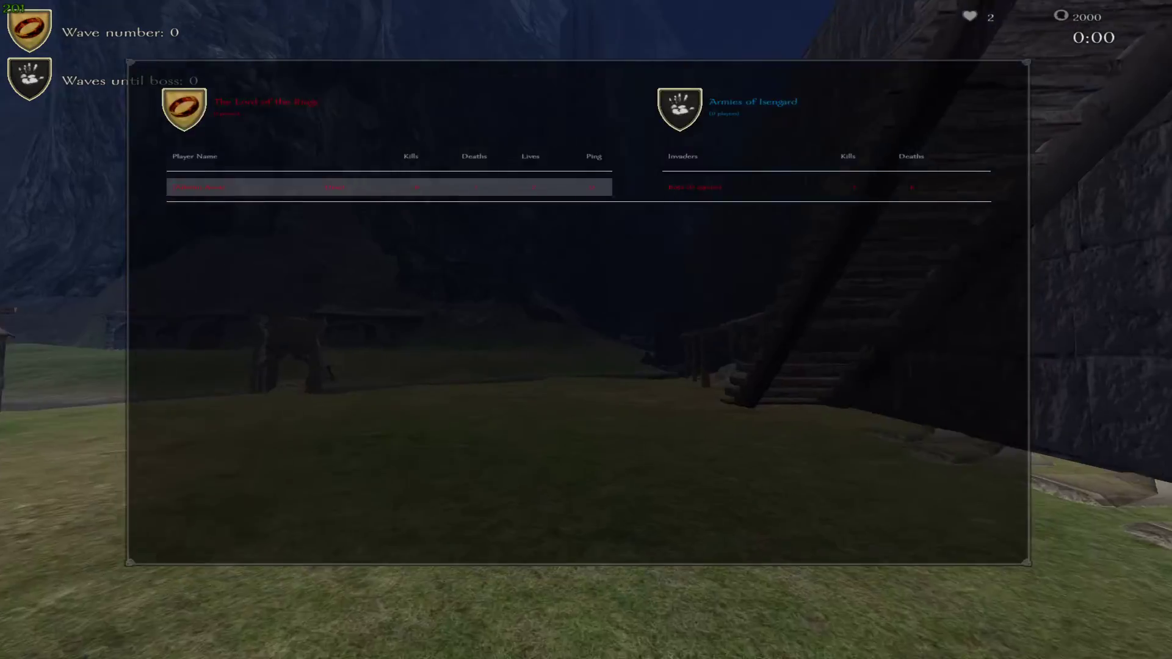
- Respawn as a Gondorian Archer Militia and run along the castle wall
key("Escape")
left_click(533, 104)
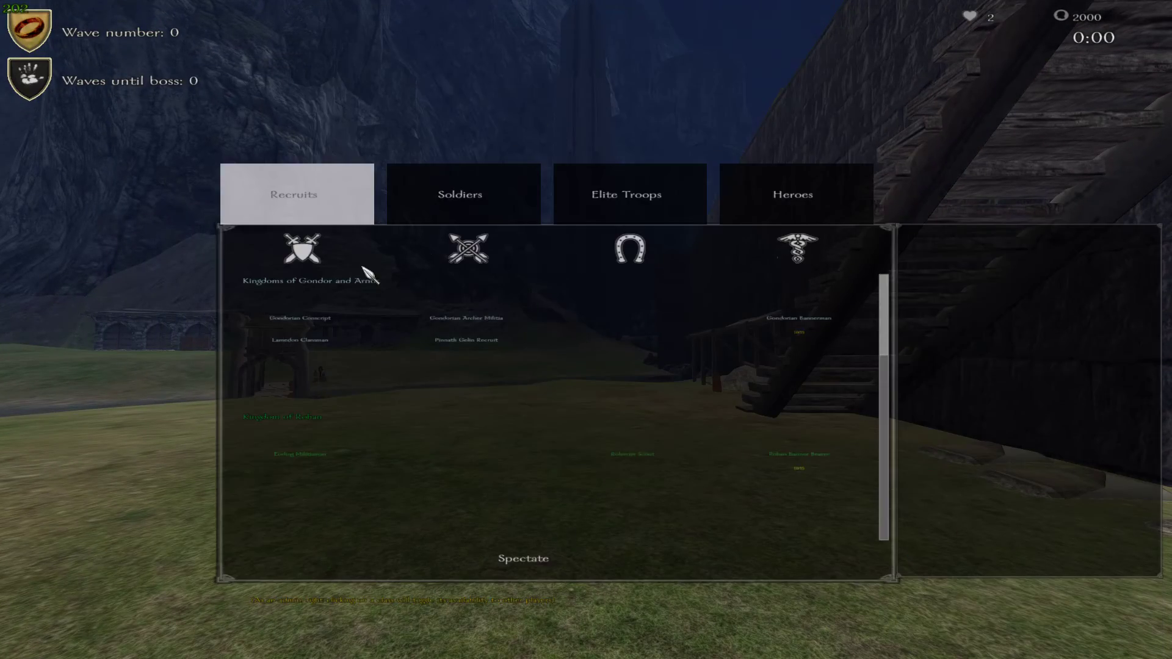
left_click(478, 319)
left_click(895, 522)
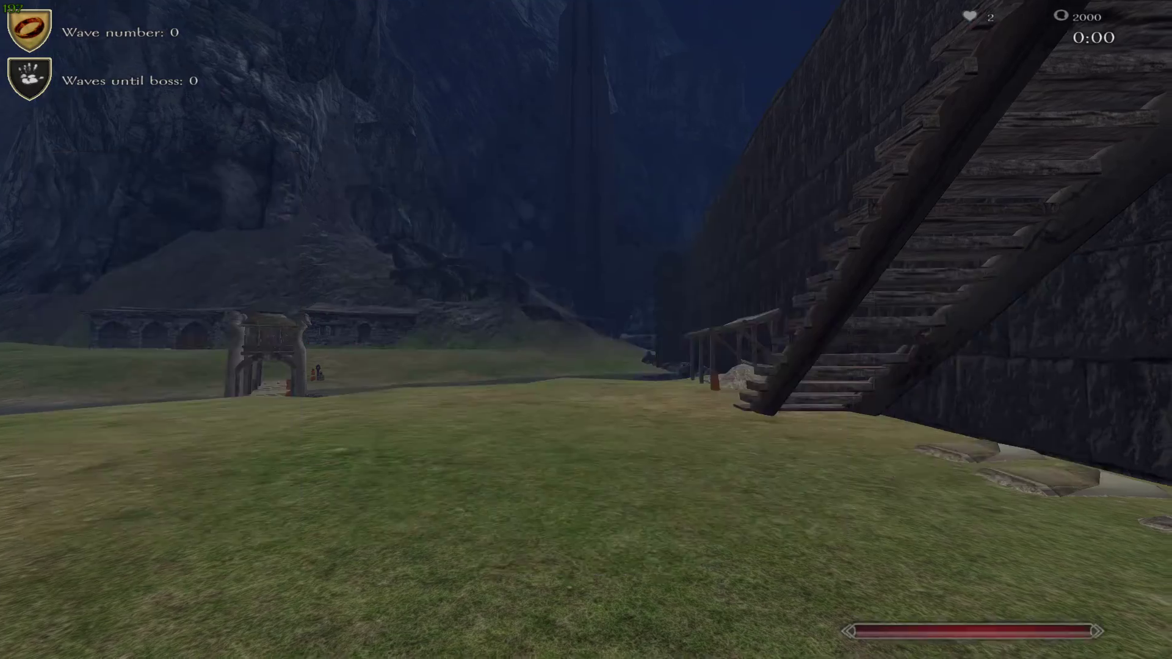
key("w")
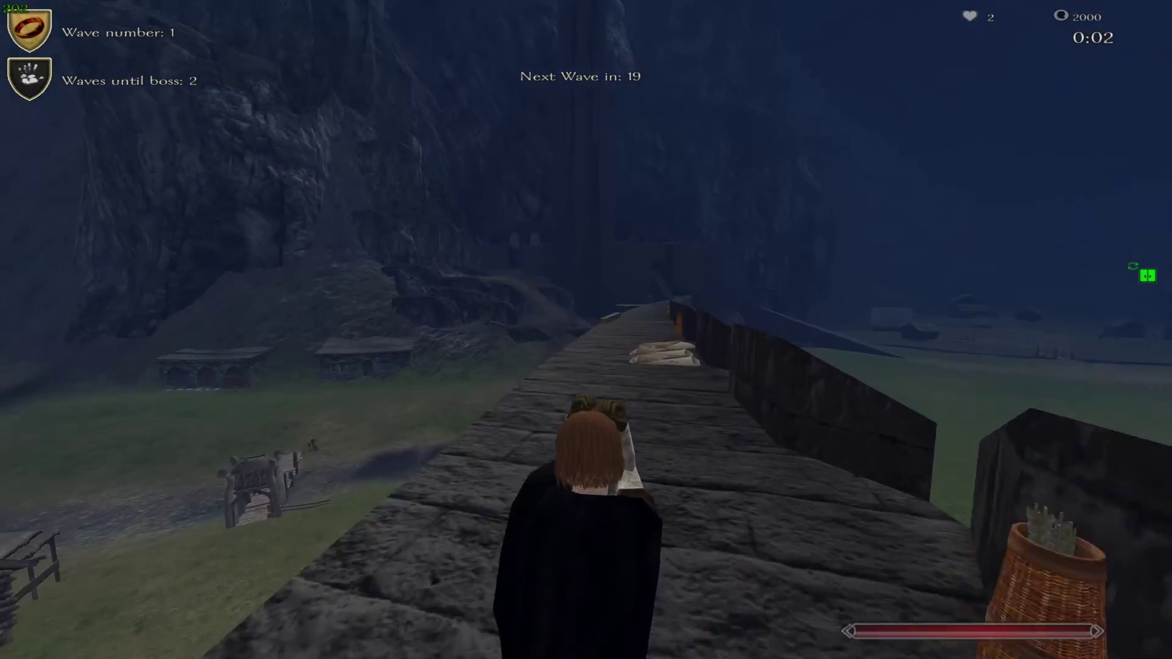
key("Tab")
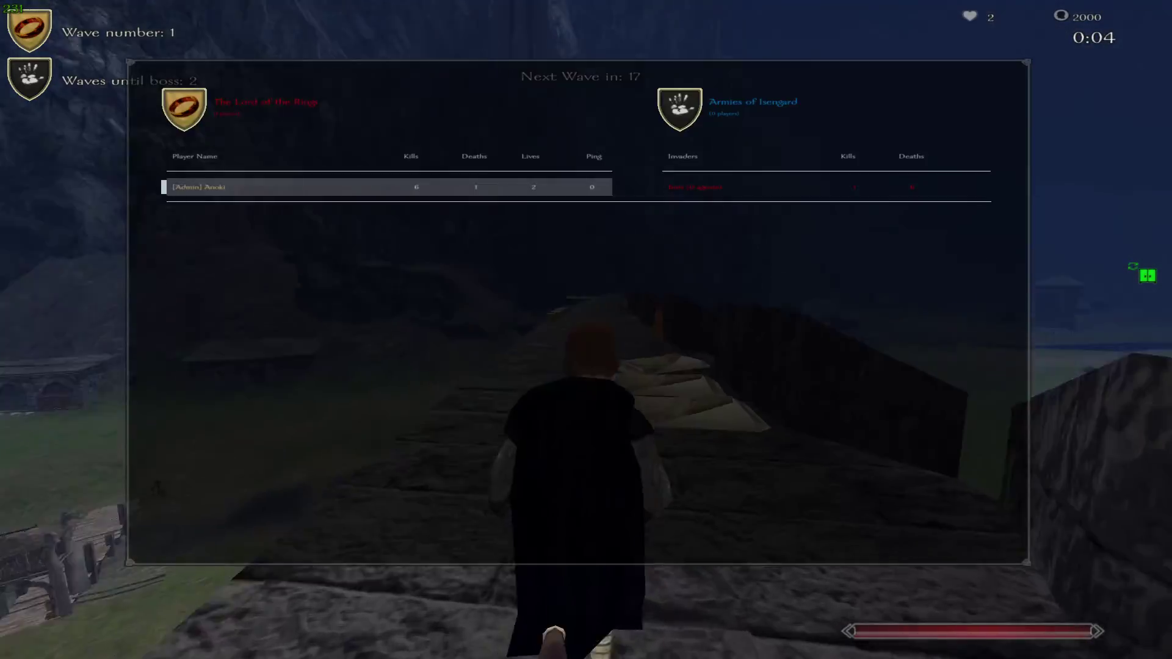
key("w")
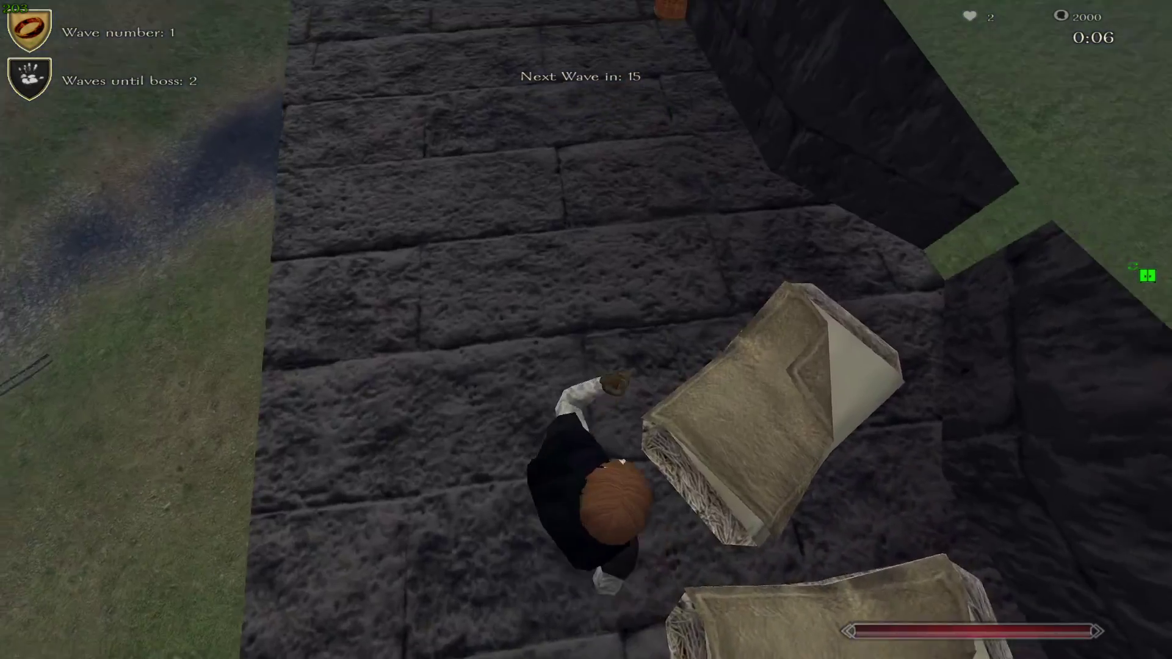
- Raise the font scale to 1.50 in Video Options
key("Escape")
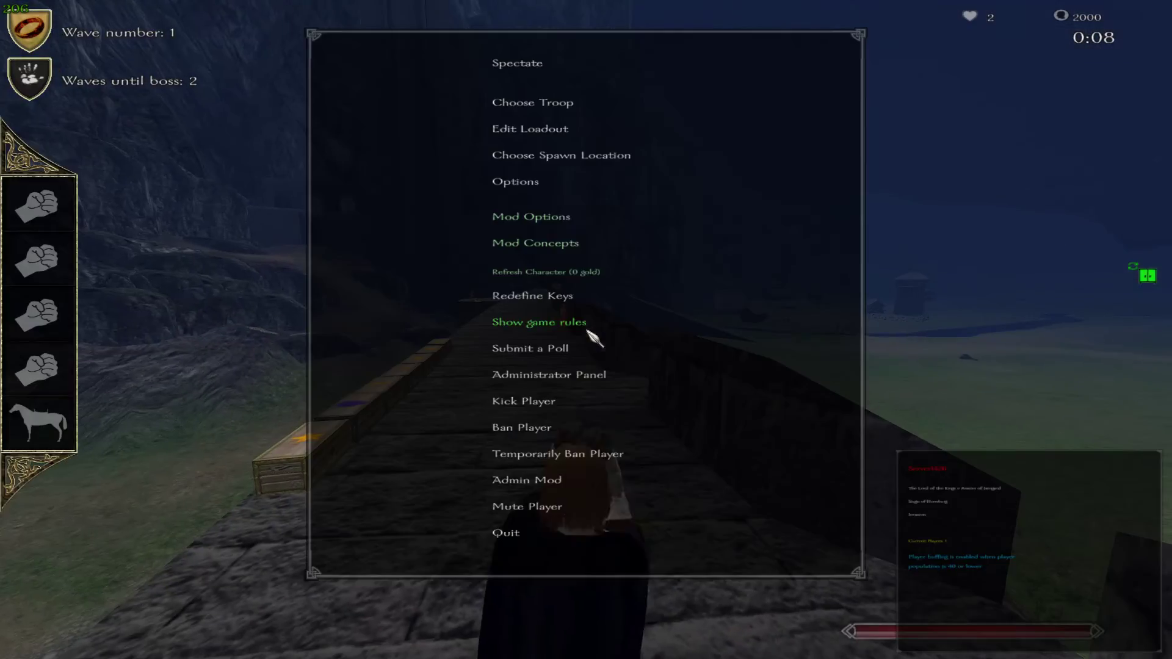
left_click(538, 188)
left_click(562, 55)
left_click(446, 55)
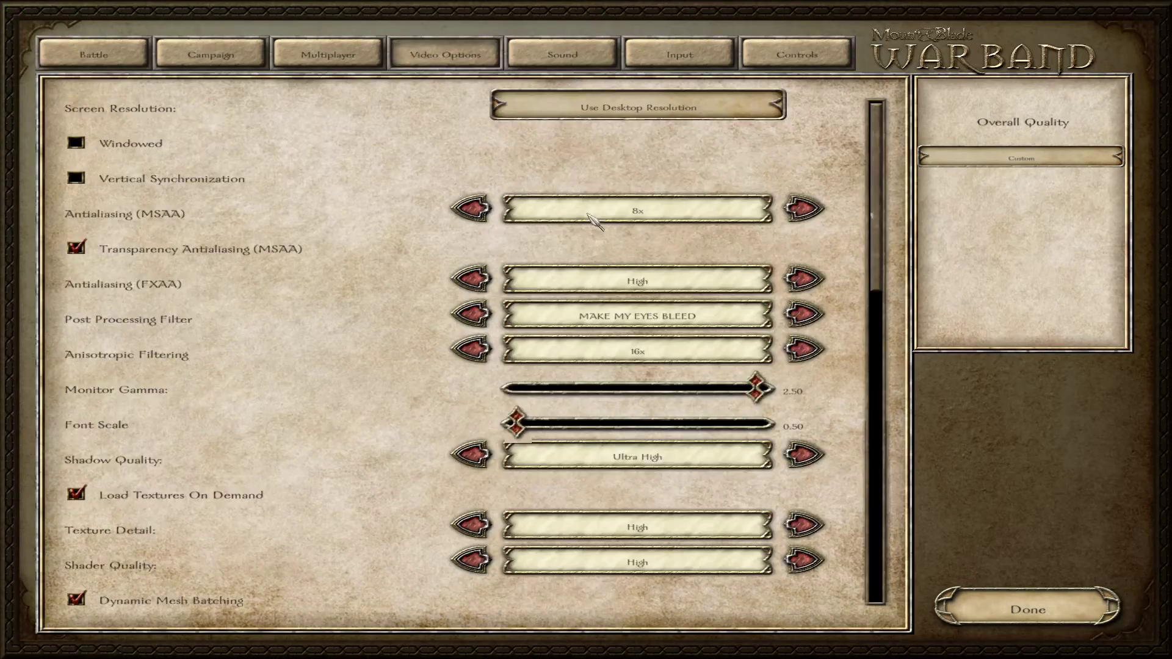
scroll(574, 423, "down", 3)
scroll(544, 369, "up", 5)
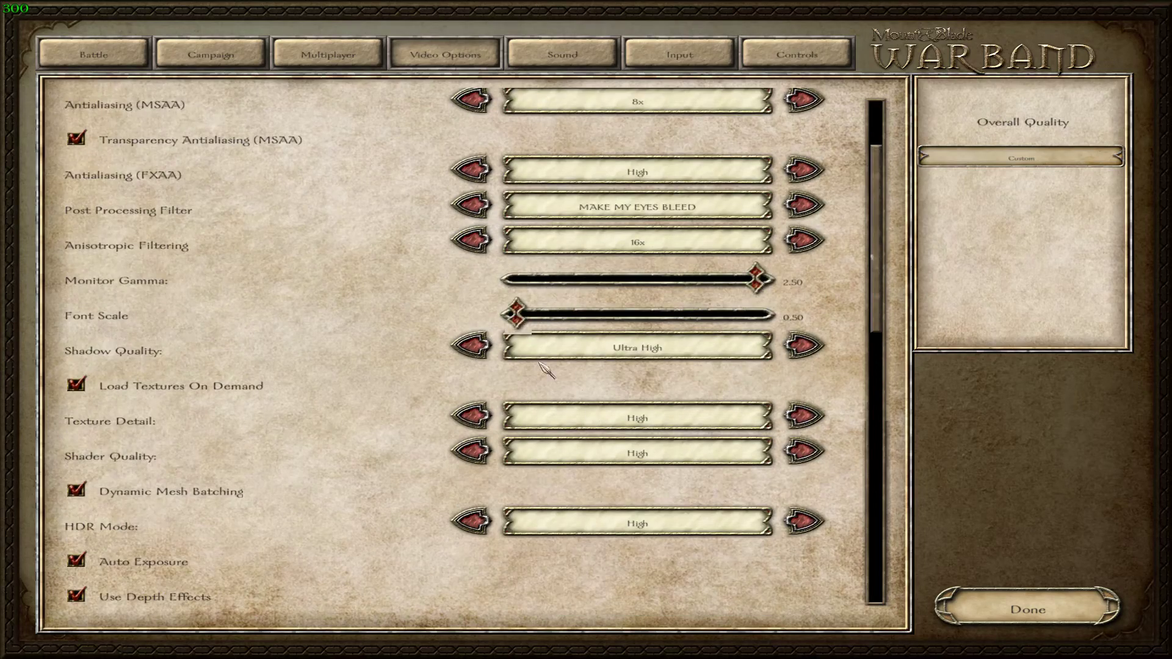
left_click_drag(493, 313, 840, 335)
- Return to the game and send 'hello' in chat
left_click(993, 586)
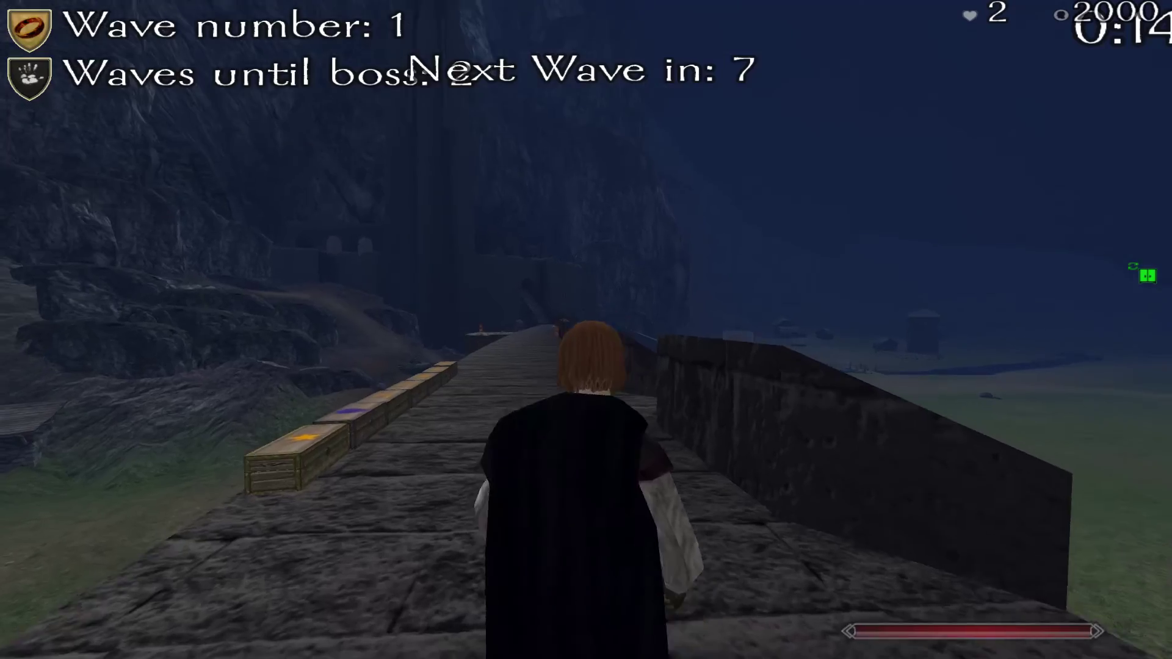
key("w")
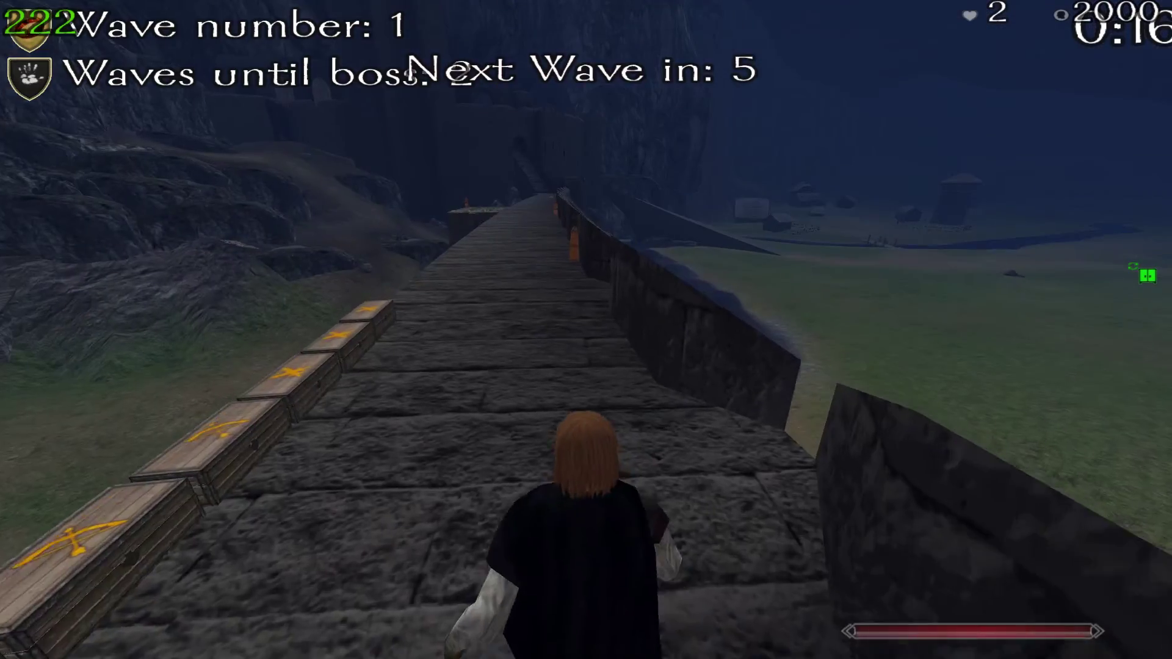
type("hello")
key("Return")
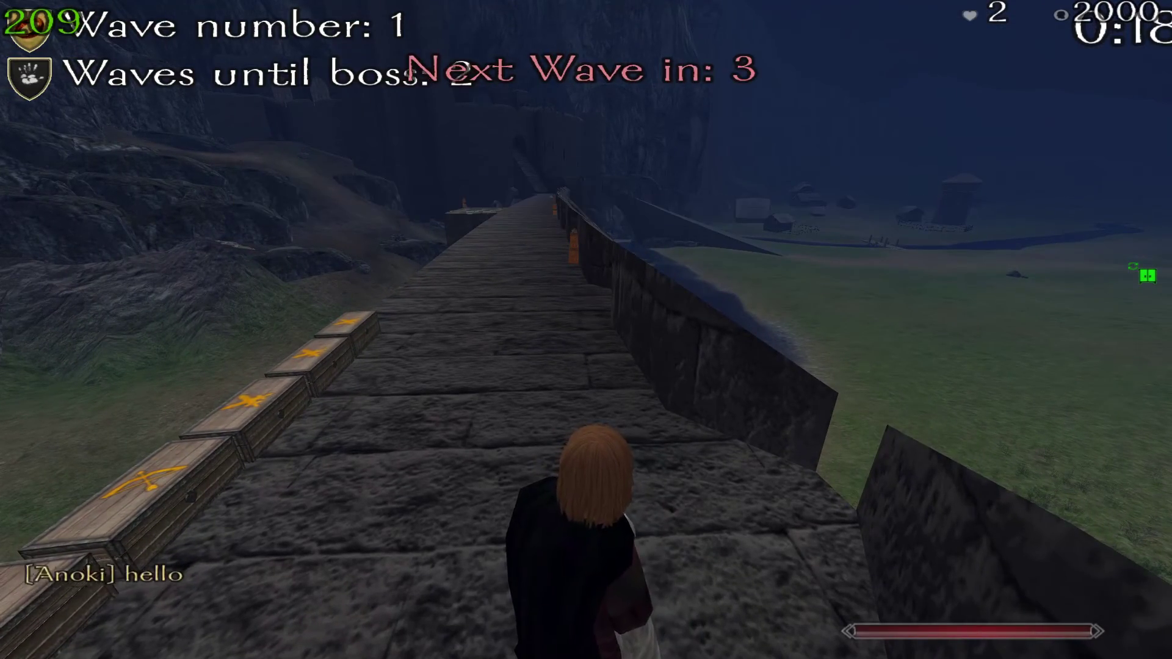
- Check the game options, then look over the multiplayer scoreboard
key("Escape")
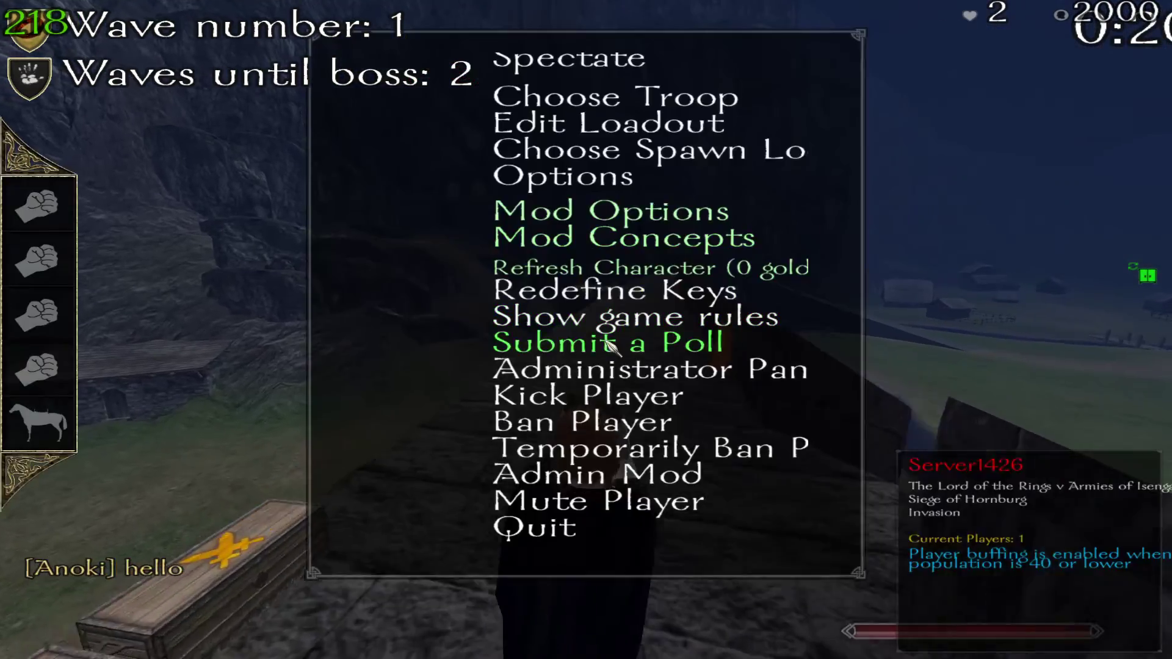
left_click(582, 193)
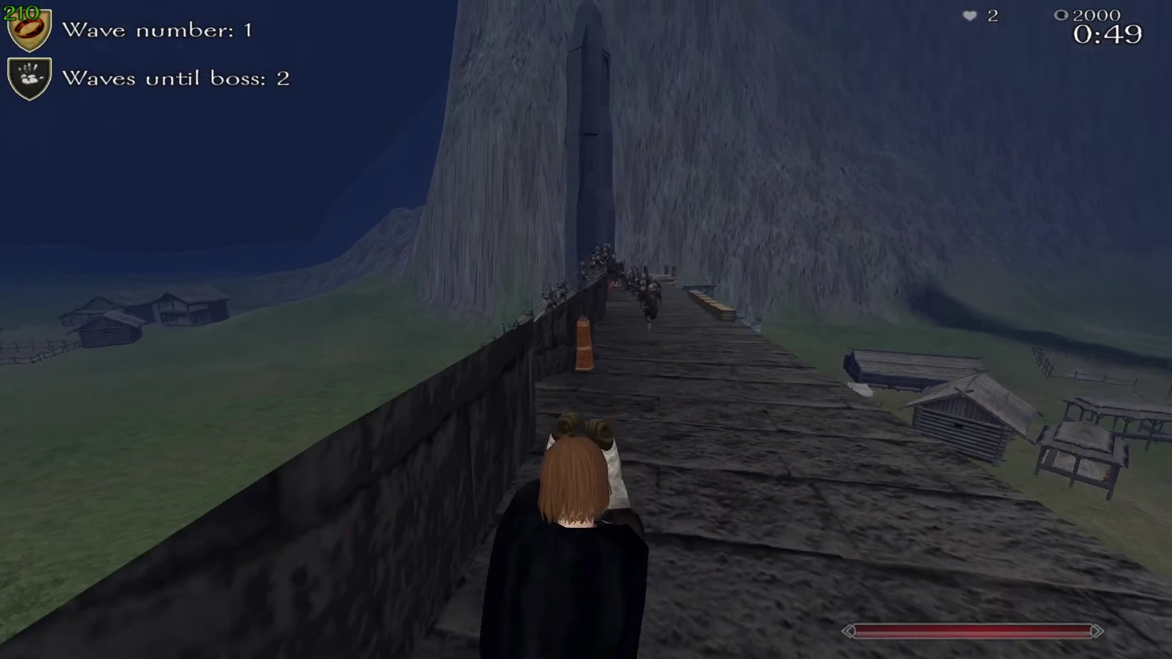
key("Tab")
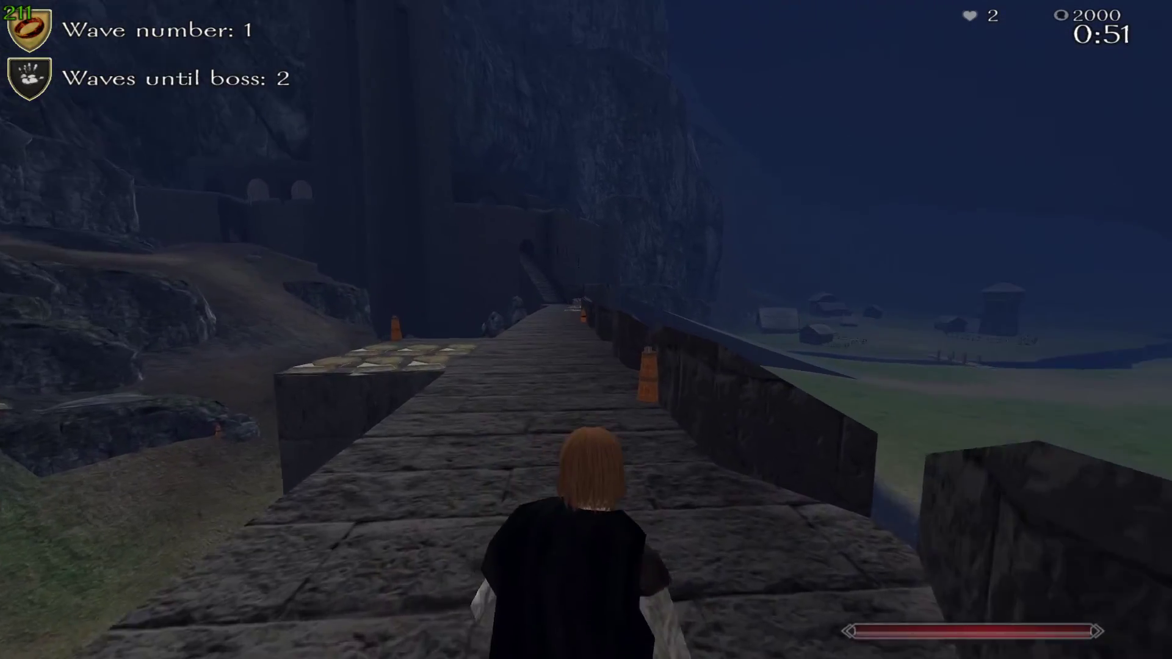
key("Tab")
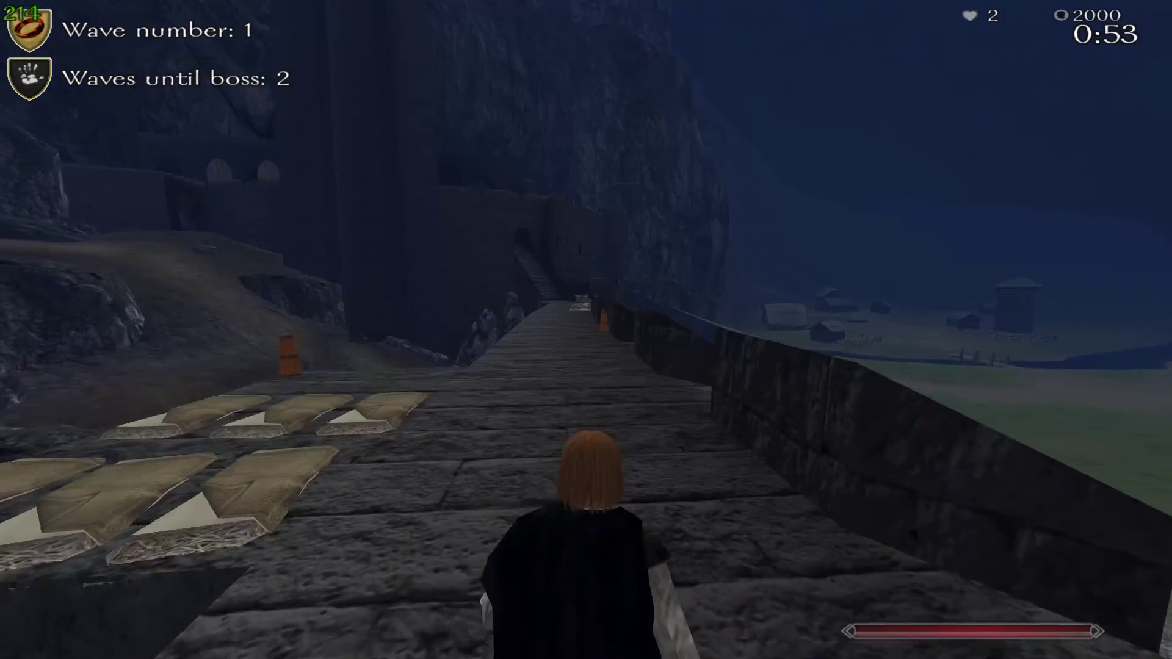
key("Tab")
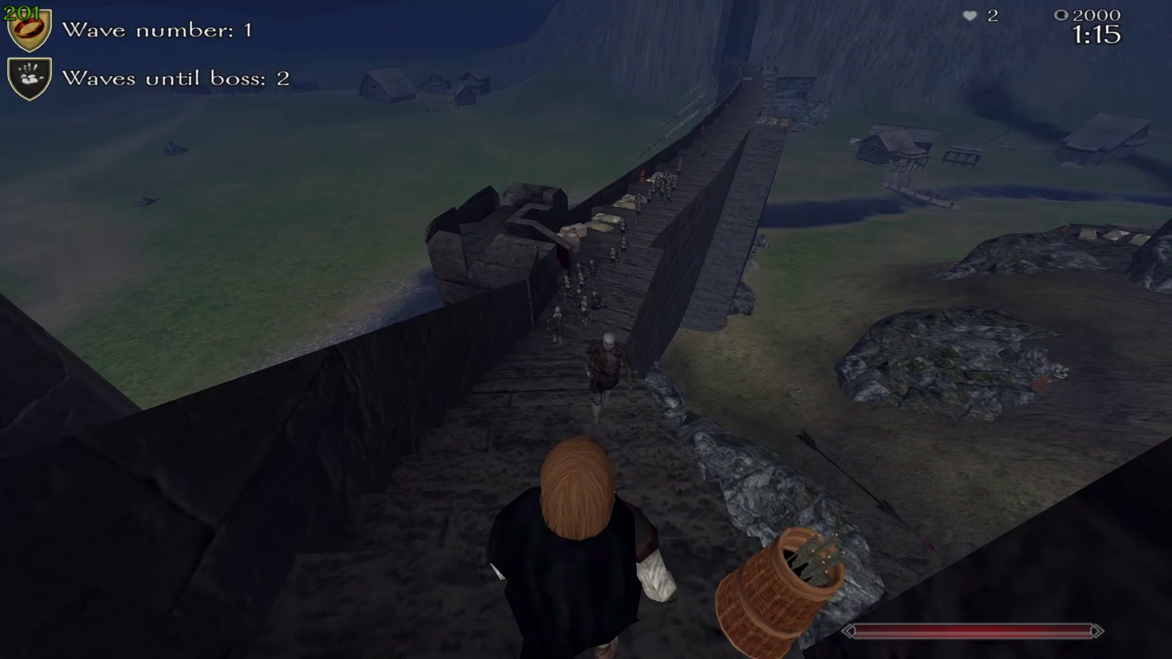
- Take two screenshots, then walk the wall and climb the stone stairs to the rooftop
key("ctrl+Insert")
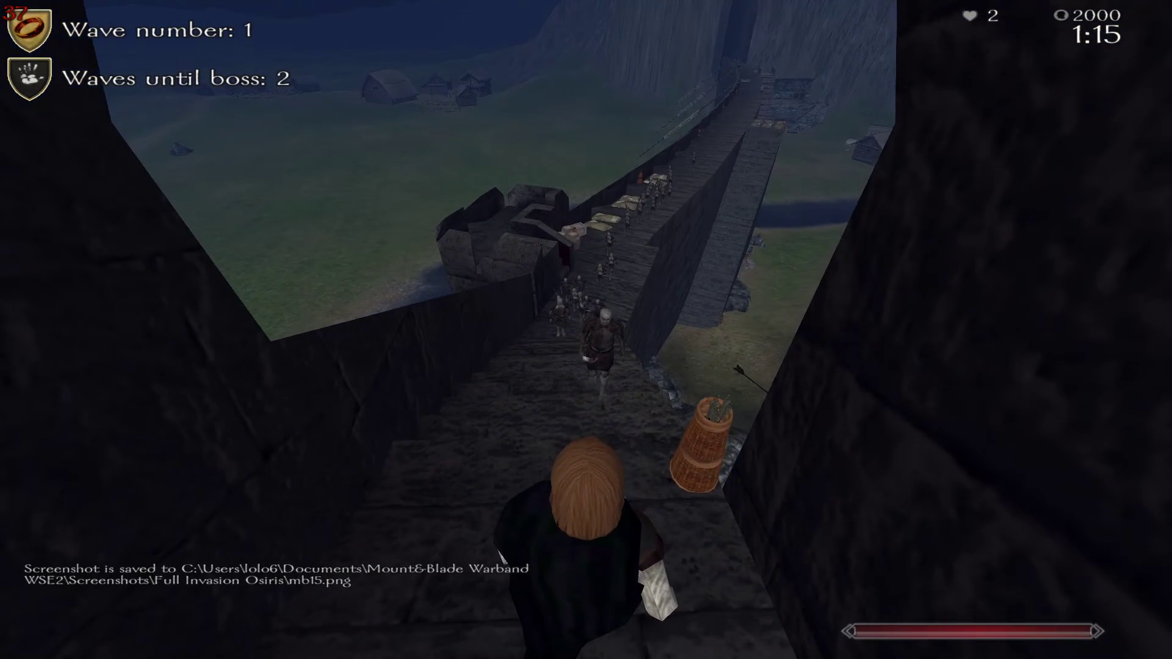
key("ctrl+Insert")
key("w")
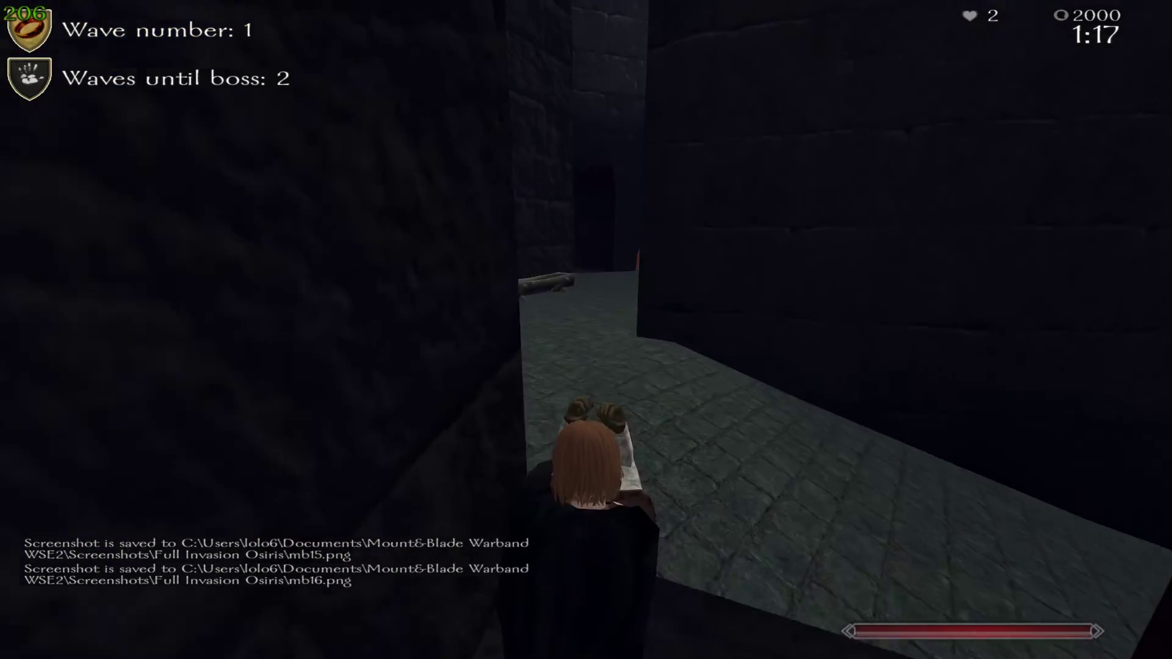
key("Tab")
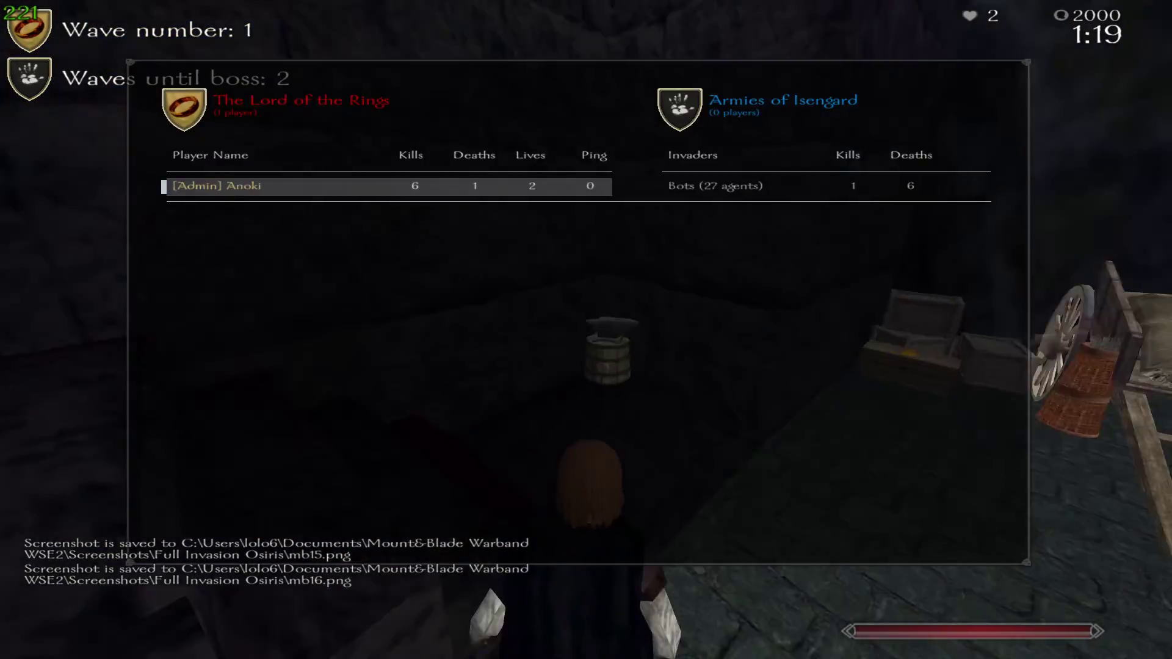
key("w")
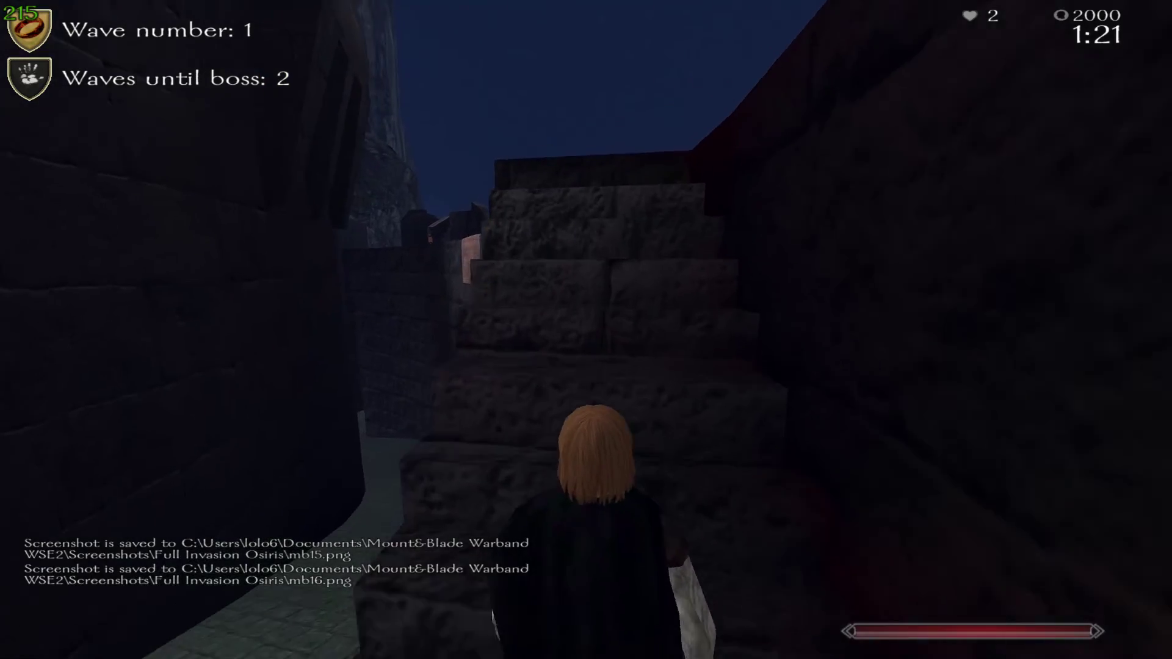
key("w")
key("w")
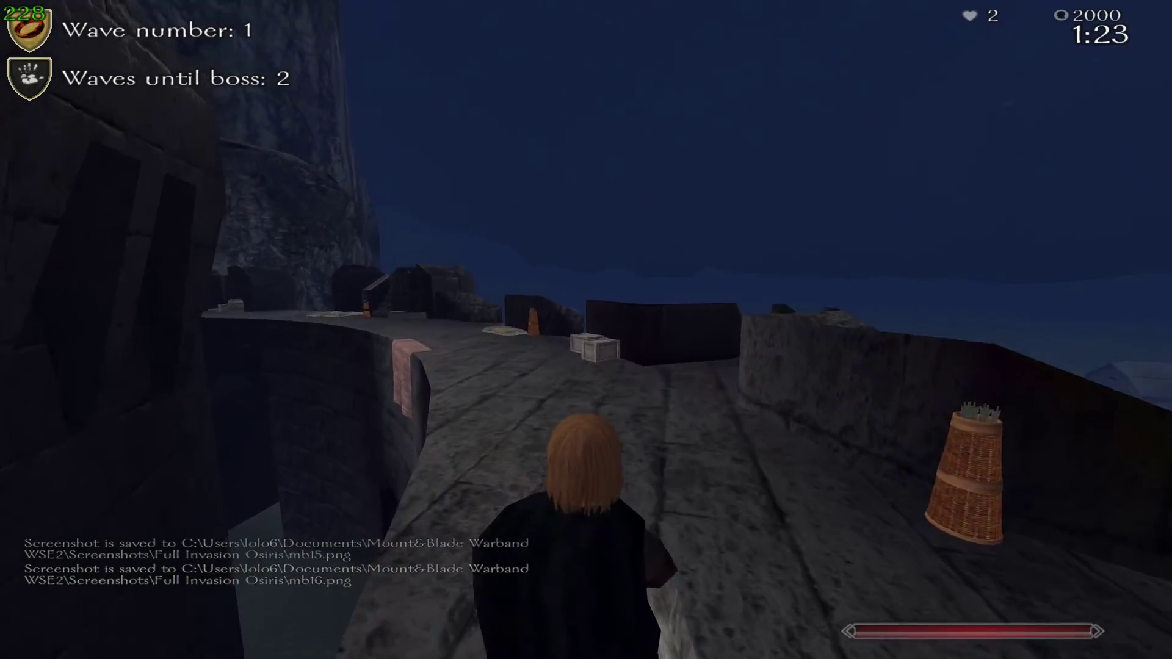
key("Tab")
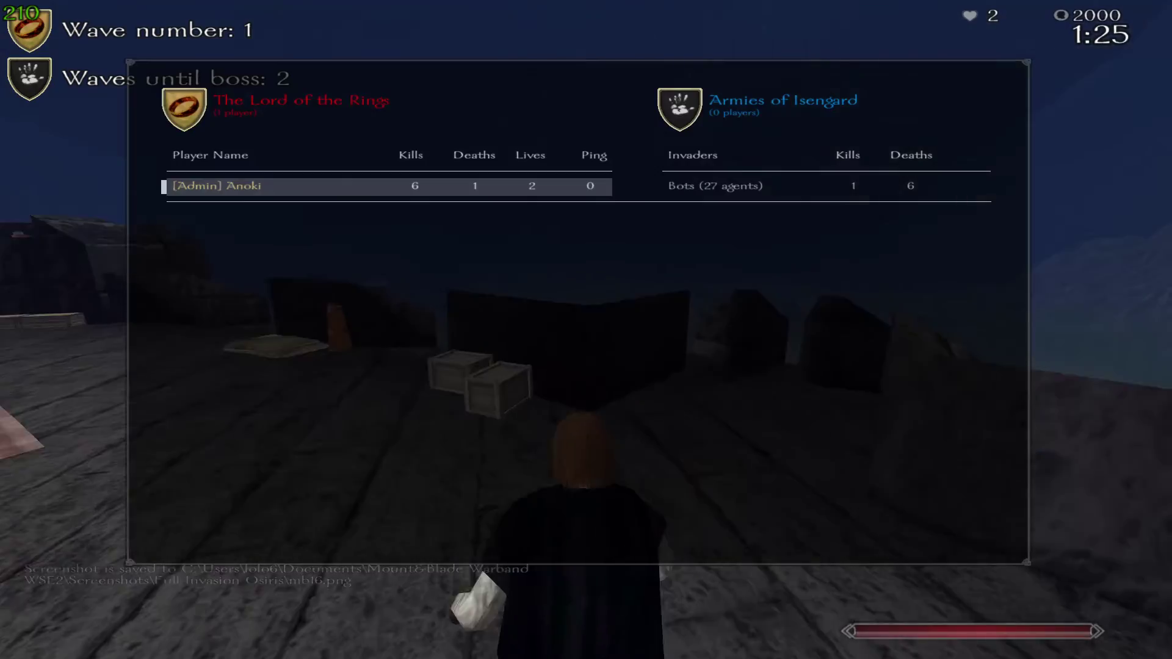